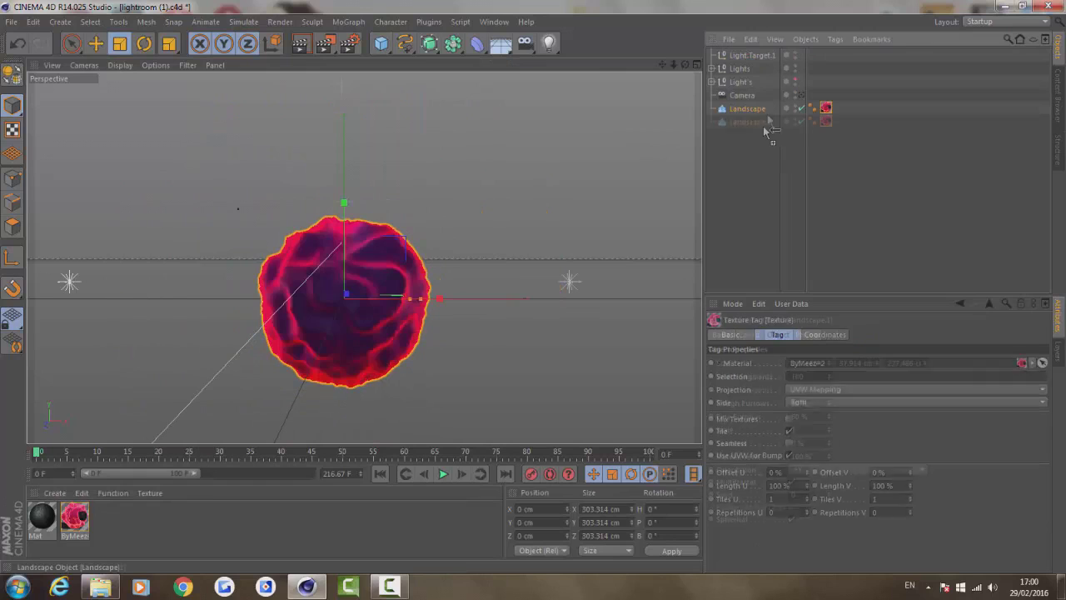
Step: Make four copies of the textured Landscape object and arrange them beside and above the original as one cluster
left_click(750, 110)
left_click(95, 44)
left_click_drag(306, 302, 221, 304)
left_click(750, 123)
left_click_drag(314, 280, 225, 183)
left_click(750, 136)
left_click_drag(340, 319, 406, 318)
left_click(750, 149)
left_click_drag(365, 244, 409, 148)
left_click(750, 162)
left_click(757, 196)
Step: Import the SynergyPS3 logo spline file into the scene
left_click(10, 22)
left_click(33, 63)
left_click_drag(521, 117, 522, 205)
left_click(179, 215)
left_click(415, 312)
left_click(387, 442)
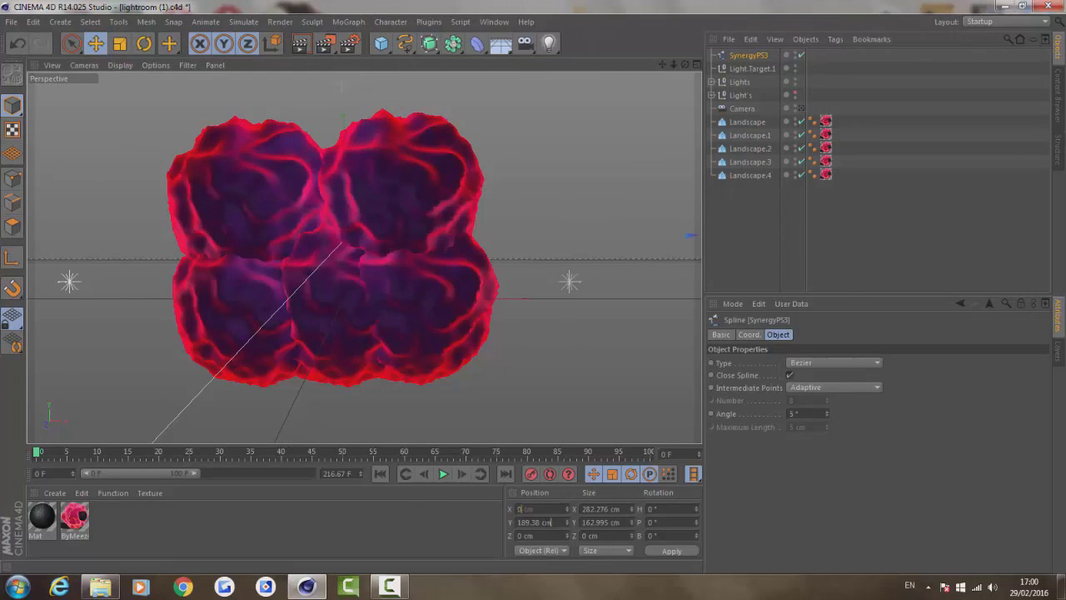
Step: Position the SynergyPS3 logo spline over the middle of the Landscape cluster, with X at 0 cm
mouse_move(341, 298)
left_mouse_down()
mouse_move(293, 290)
mouse_move(341, 285)
mouse_move(336, 307)
mouse_move(350, 301)
left_mouse_up()
left_click(749, 56)
left_click_drag(371, 269, 367, 211)
Step: Extrude the logo spline with an Extrude NURBS object, setting the Z movement to 150 cm
left_click_drag(429, 44, 575, 64)
left_click_drag(754, 69, 751, 56)
left_click(753, 56)
left_click_drag(880, 363, 856, 366)
type("150")
left_click_drag(344, 207, 344, 205)
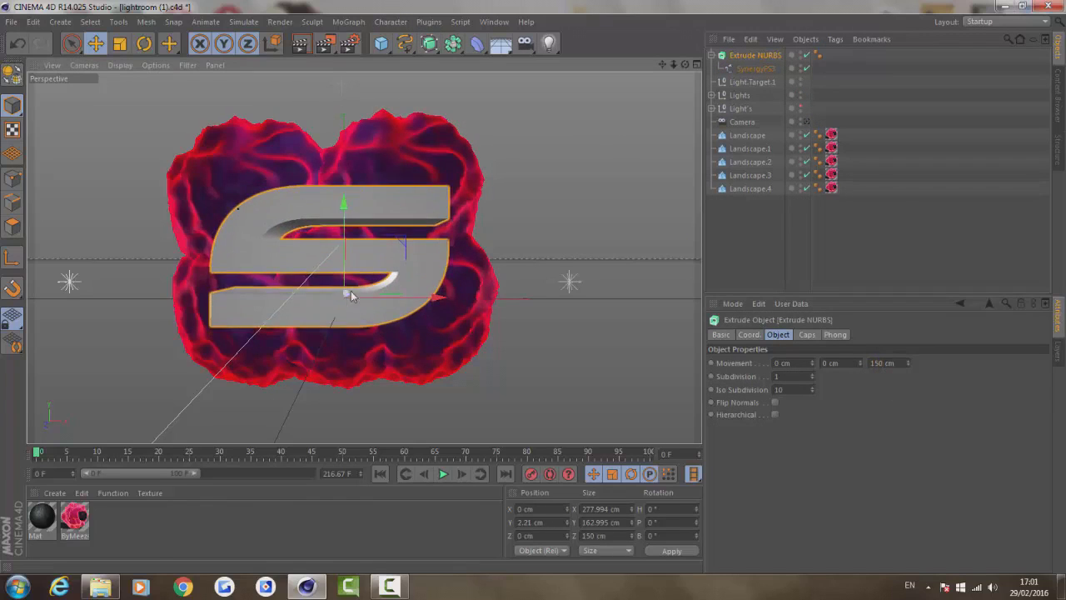
Step: Move the extruded logo along its depth axis to about Z 123 cm, in front of the Landscape cluster
left_click_drag(412, 284, 387, 287)
left_click_drag(684, 64, 783, 70)
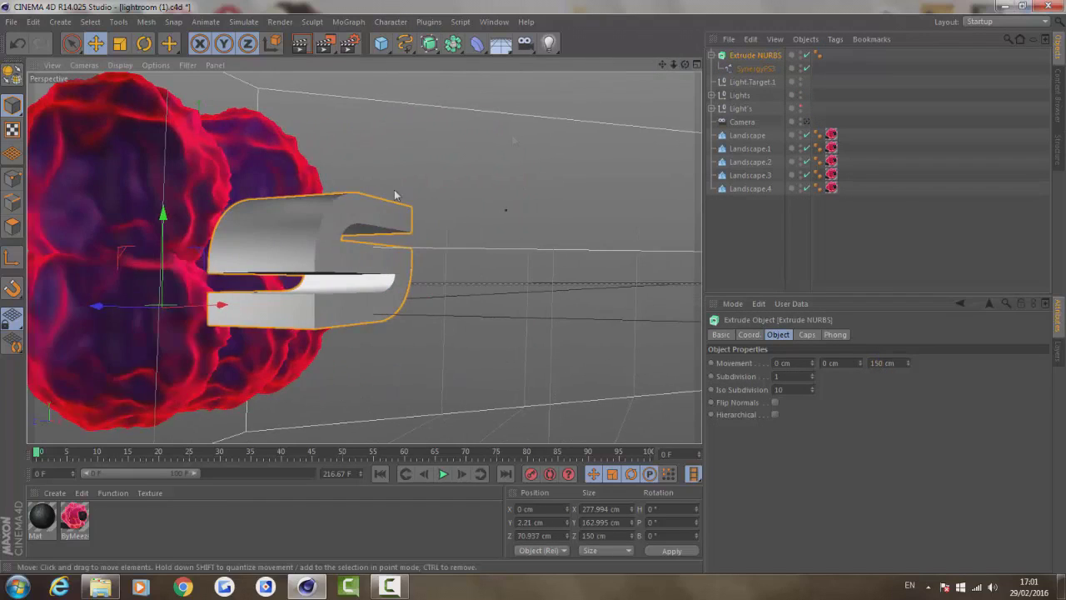
left_click_drag(685, 66, 612, 66)
Step: Rotate the extruded logo to about -22° bank and -5° pitch so it tilts upward
left_click(144, 45)
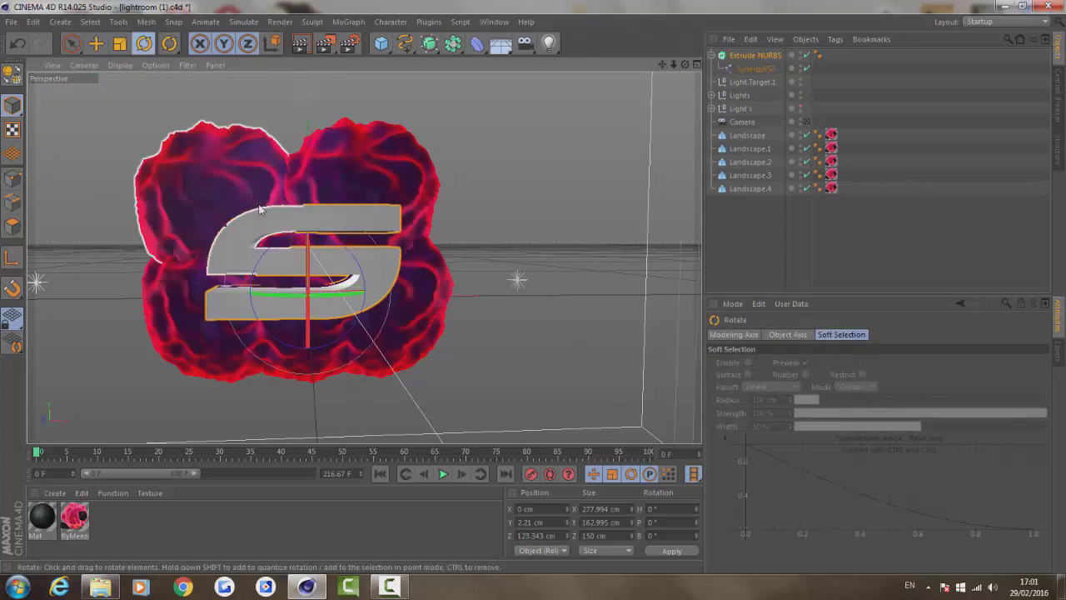
left_click_drag(308, 326, 310, 316)
left_click_drag(384, 265, 370, 237)
Step: Apply the dark Mat material to the Extrude NURBS with cubic projection and seamless tiling
left_click_drag(42, 516, 760, 57)
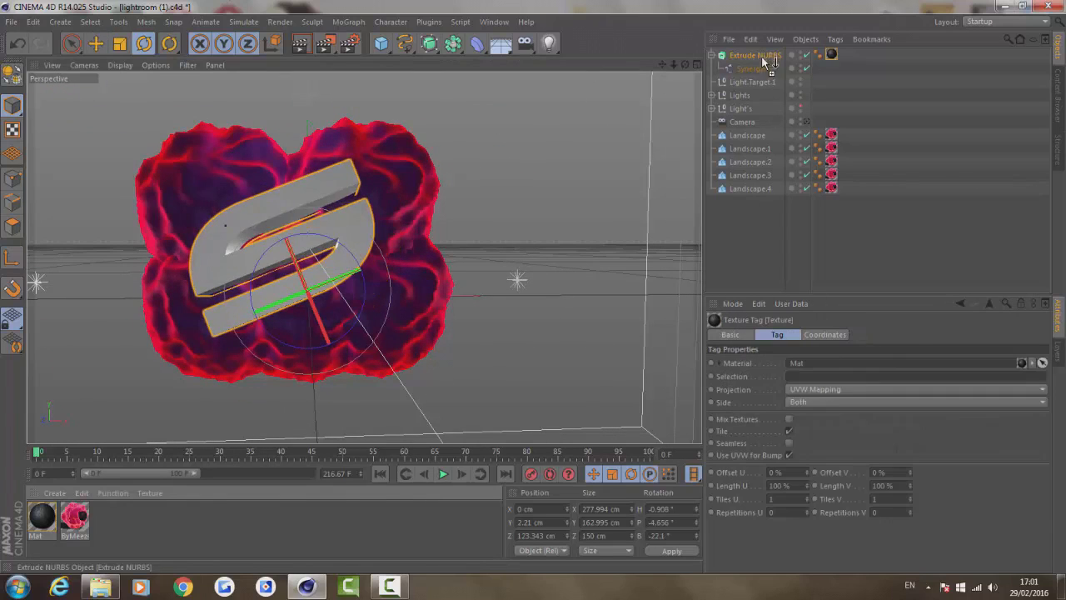
left_click(825, 389)
left_click(823, 436)
left_click(789, 443)
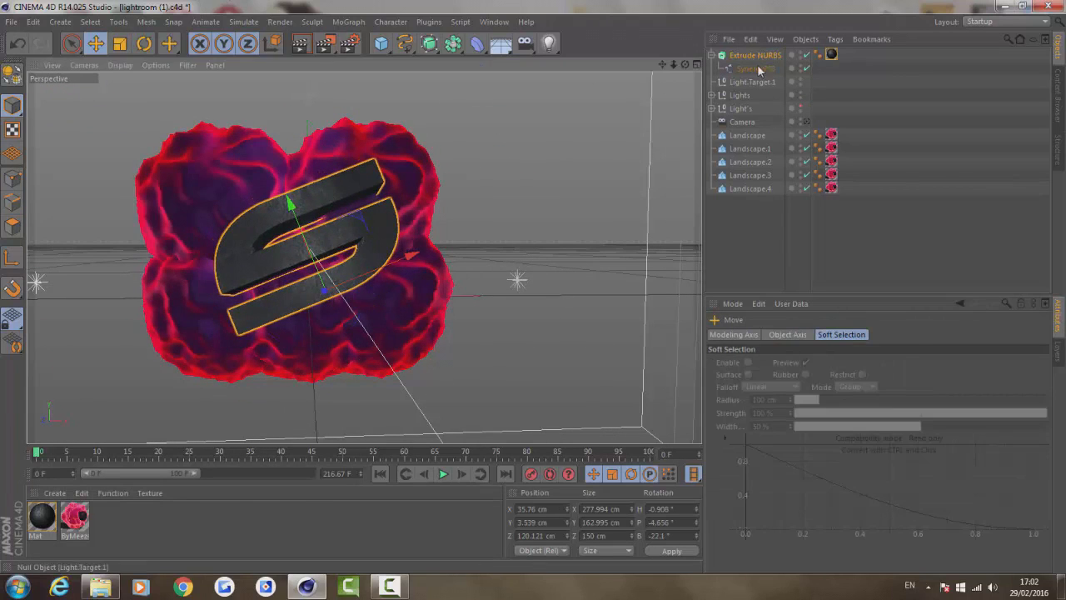
Step: Duplicate the extruded logo and fracture the copy with NitroBlast at High quality
key("ctrl+c")
key("ctrl+v")
left_click(428, 22)
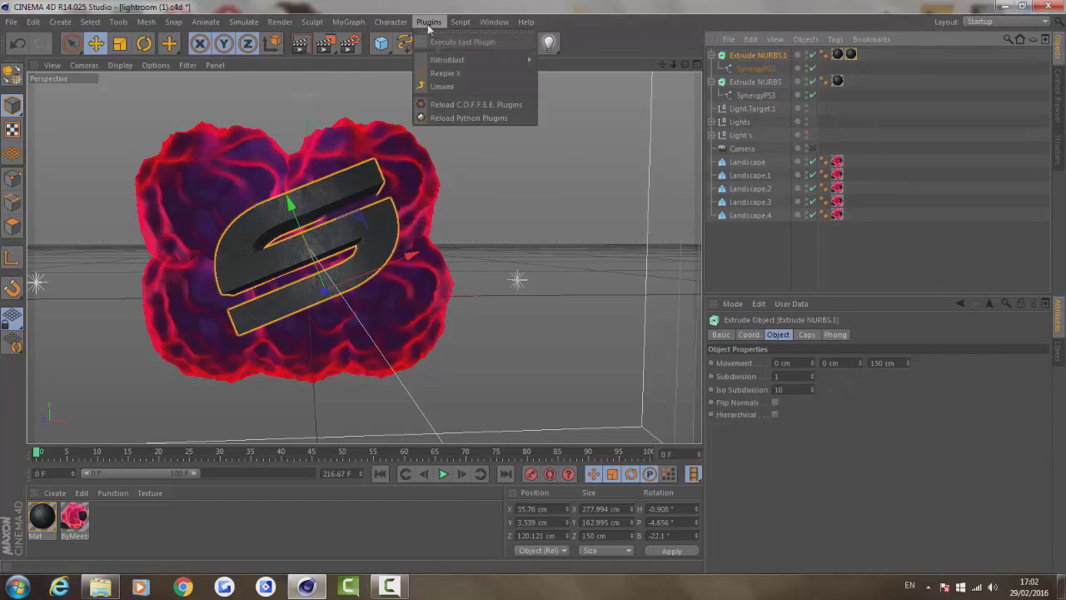
mouse_move(479, 60)
left_click(568, 65)
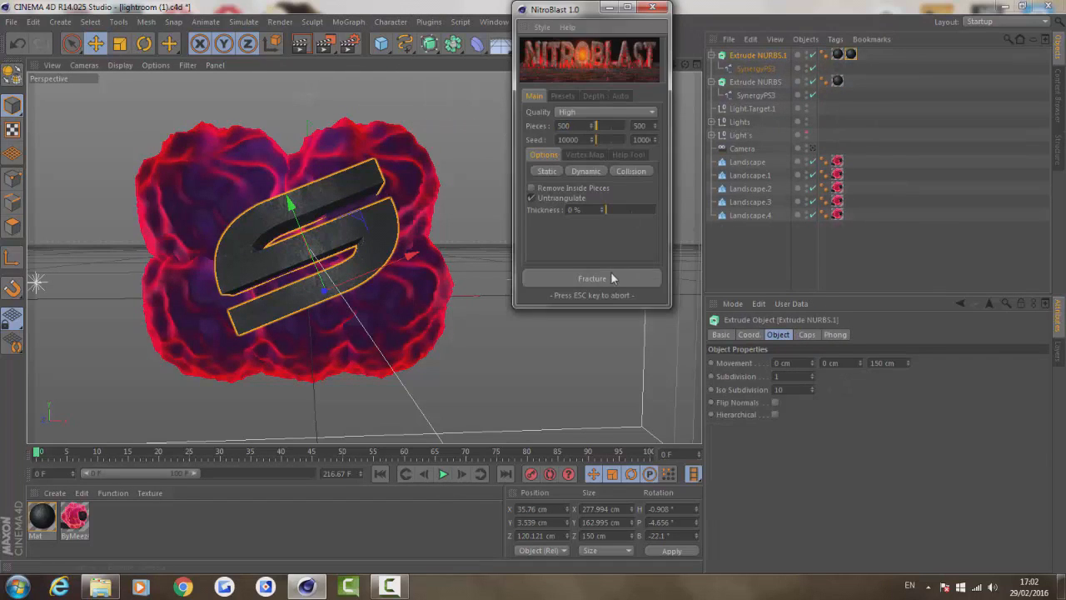
left_click(611, 278)
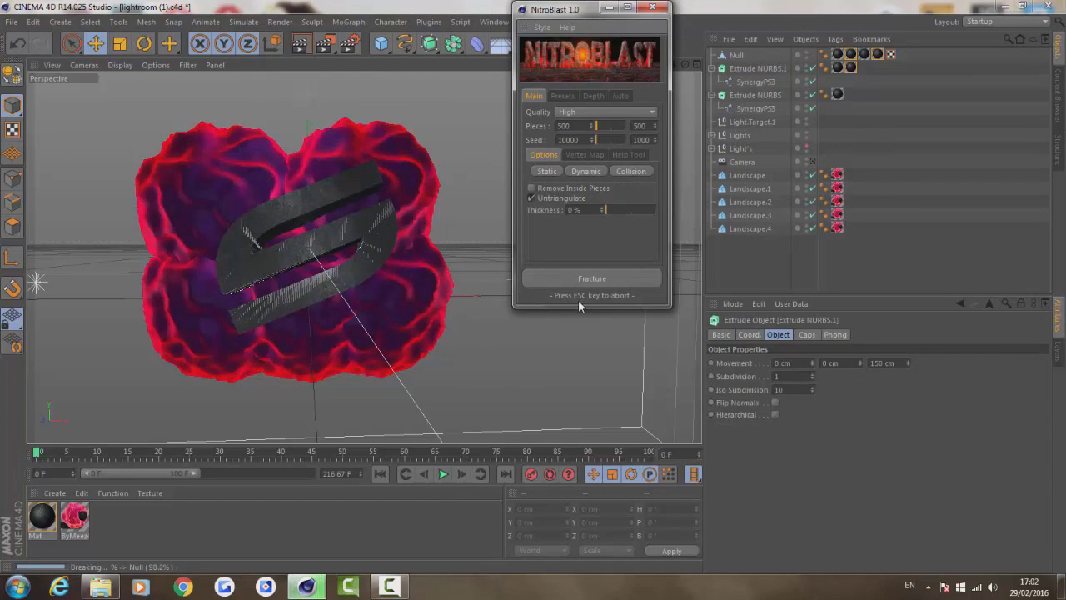
left_click(652, 8)
Step: Add a MoGraph Fracture object and put the NitroBlast logo pieces inside it
left_click(349, 22)
left_click(372, 149)
left_click(713, 69)
left_click(719, 81)
left_click(726, 95)
left_click(817, 129)
left_click(763, 108)
mouse_move(1047, 60)
left_mouse_down()
mouse_move(1047, 284)
mouse_move(1047, 58)
left_mouse_up()
left_click(781, 113, "shift")
left_click(763, 109)
left_click(773, 155, "shift")
left_click_drag(765, 111, 749, 56)
Step: Apply a Random effector to the Fracture object and enter 5 as its random offset
left_click(743, 55)
left_click(348, 22)
mouse_move(382, 41)
left_click(471, 149)
double_click(766, 363)
type("5")
key("Return")
left_click(921, 334)
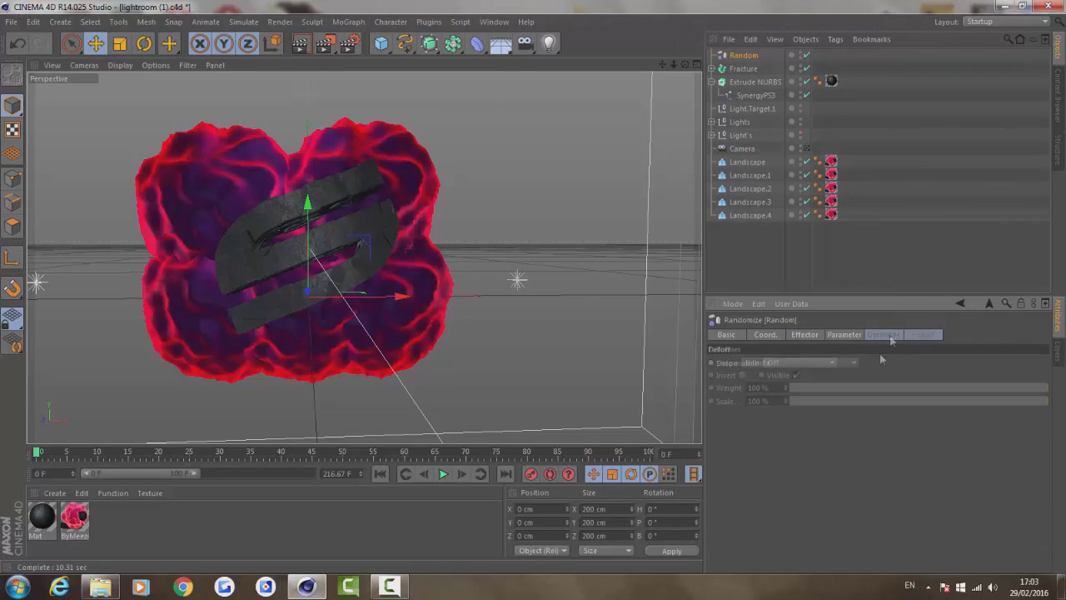
left_click(766, 335)
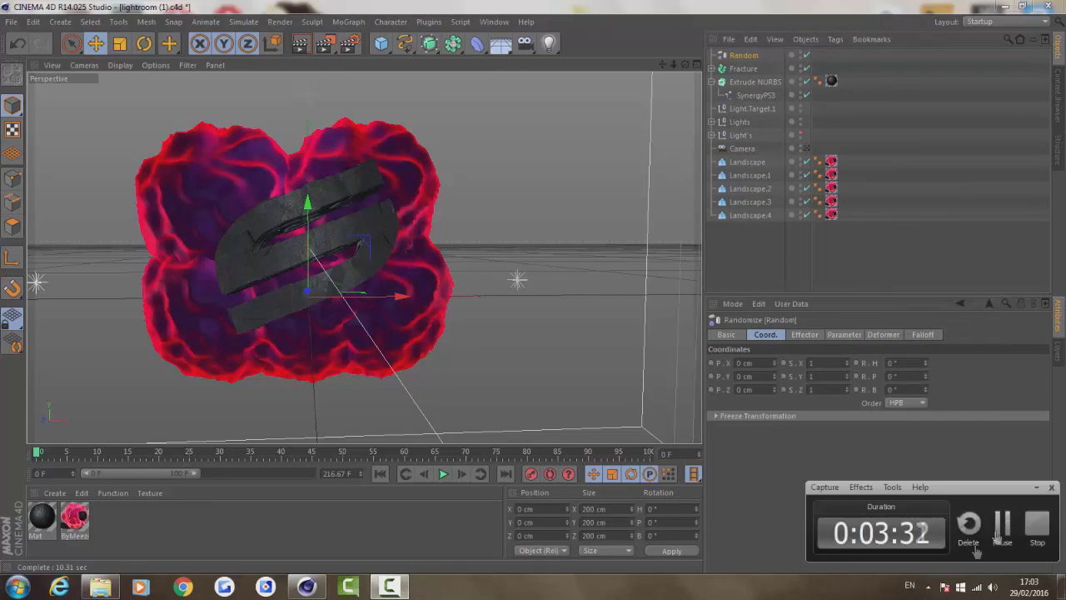
Step: Duplicate the extruded logo and nest the copy in an Atom Array with cylinder and sphere radii of 1 cm
left_click(755, 82)
key("ctrl+c")
key("ctrl+v")
left_click_drag(454, 43, 483, 67)
left_click_drag(759, 71, 748, 55)
left_click(892, 363)
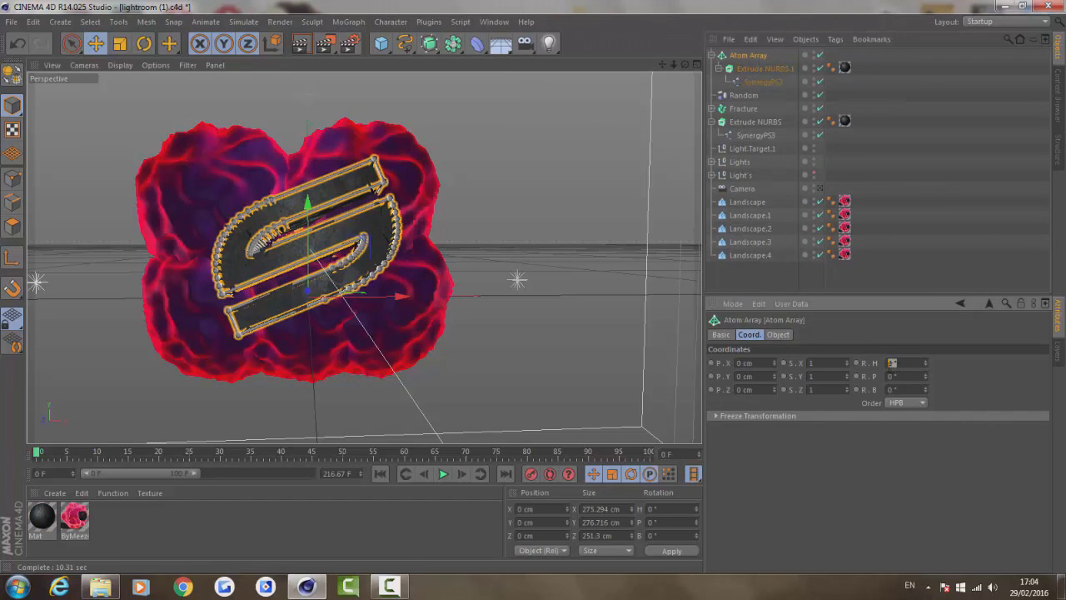
left_click(778, 334)
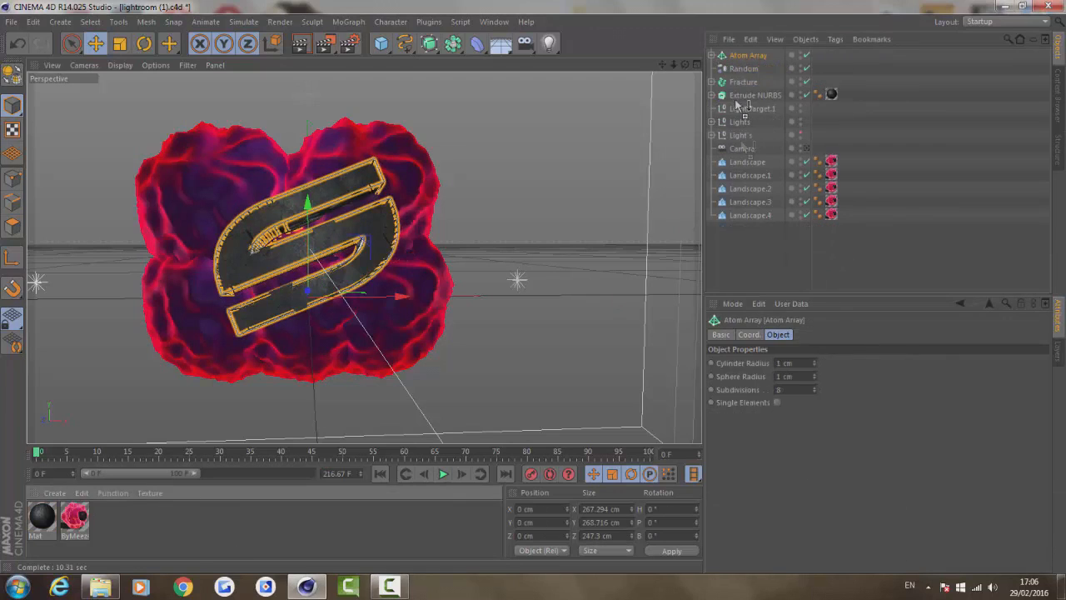
Step: Add an Umami spline object and position it near the logo at about X -6, Y 6, Z -280 cm
left_click_drag(739, 105, 755, 241)
left_click(764, 270)
left_click(429, 23)
left_click(462, 88)
left_click_drag(307, 289, 302, 294)
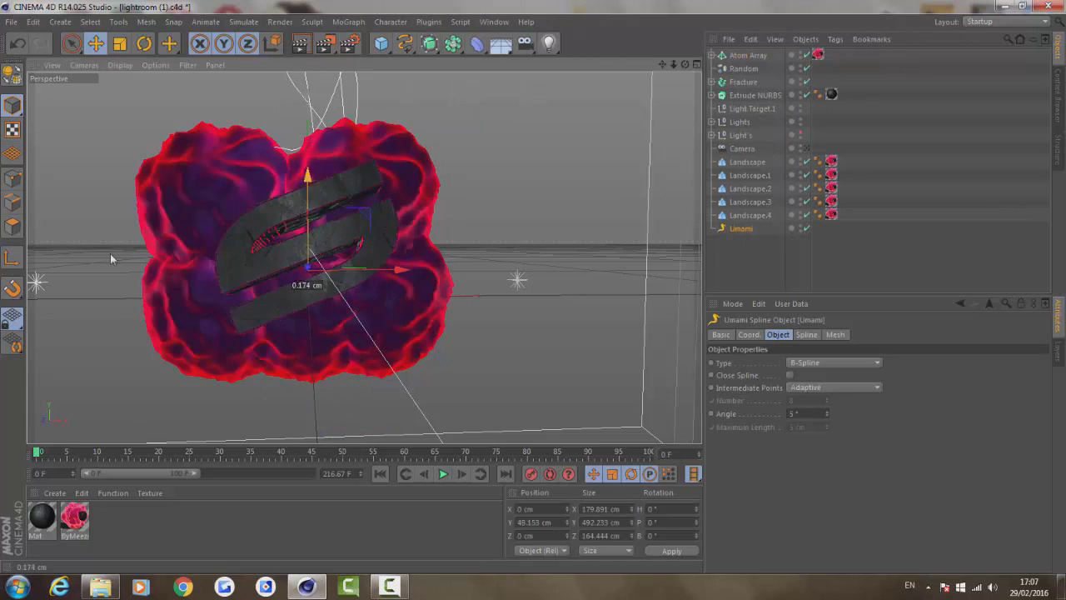
left_click_drag(310, 283, 536, 283)
left_click_drag(566, 364, 300, 309)
left_click_drag(351, 249, 341, 255)
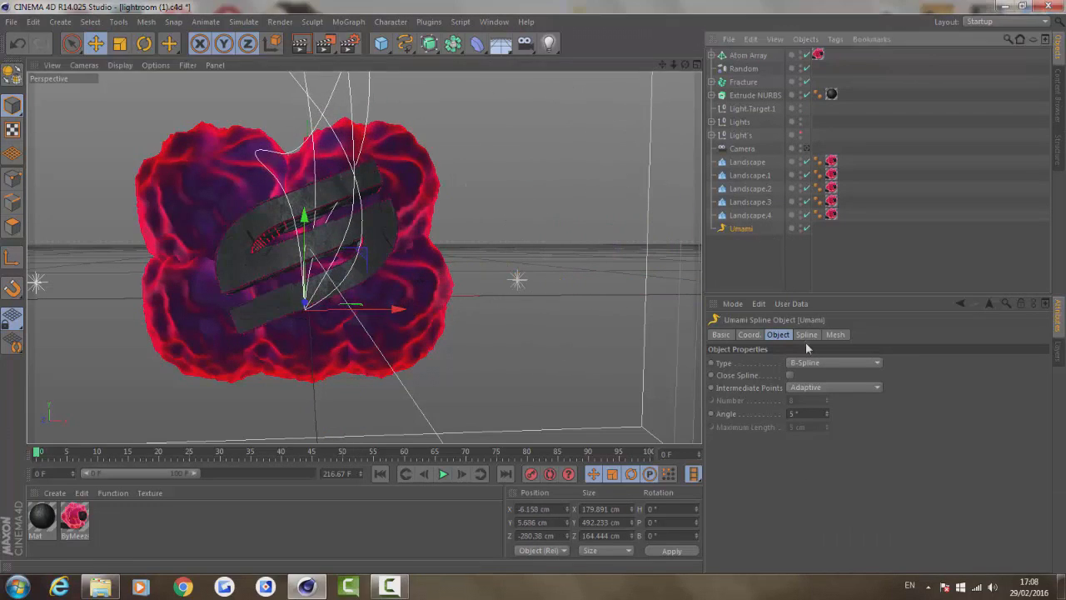
Step: Set the Umami spline's random H, P and B rotation to 360
left_click(806, 335)
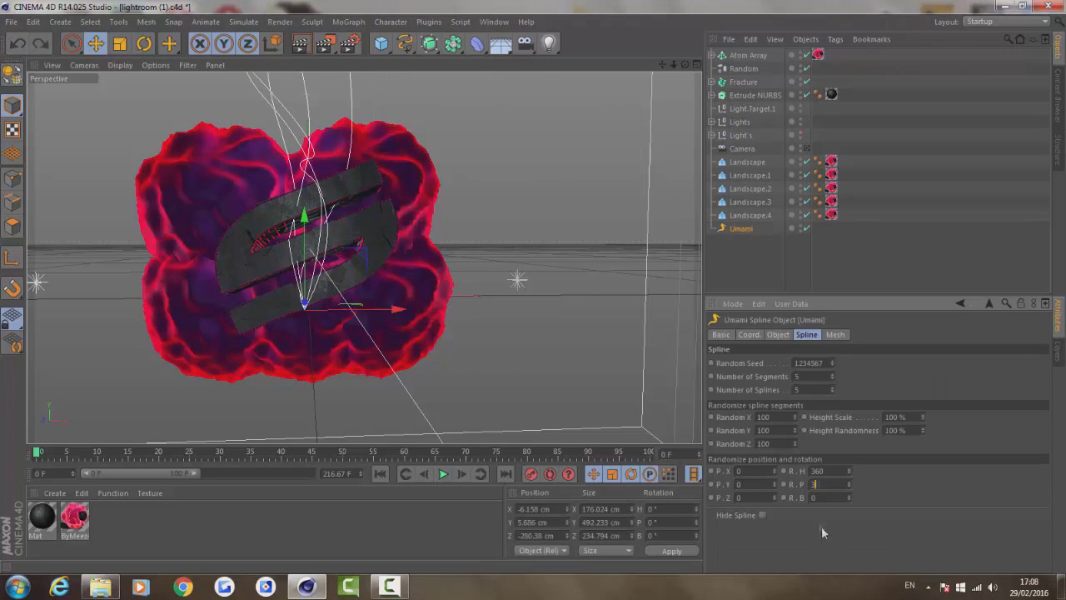
left_click(813, 497)
key("BackSpace")
Step: Add a circle spline and use it as the mesh profile of the Umami object
left_click(405, 43)
left_click(528, 83)
left_click(749, 335)
left_click(777, 335)
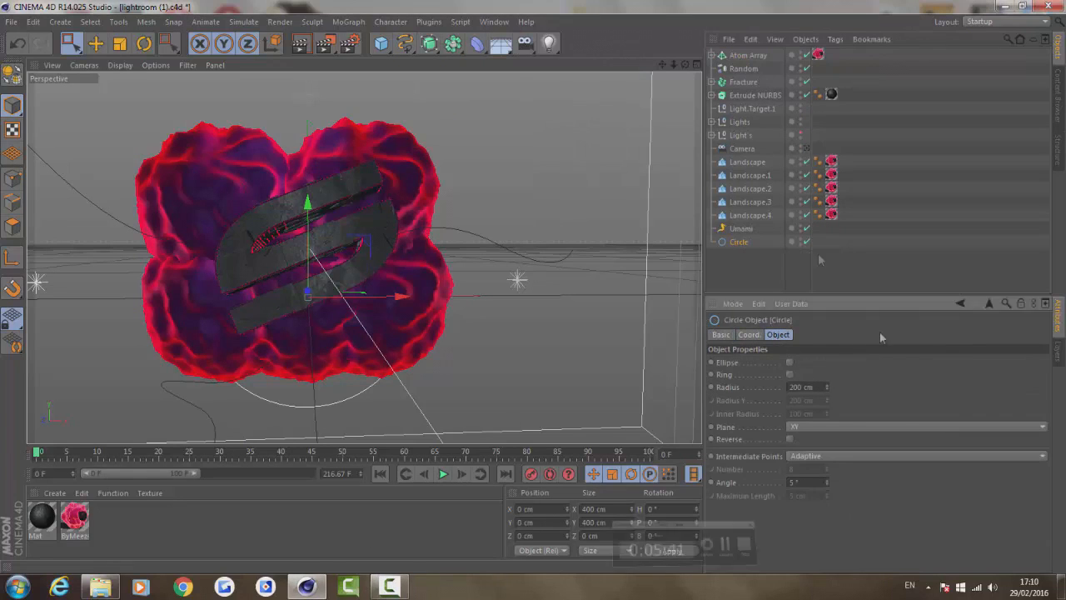
left_click(742, 228)
left_click(808, 335)
left_click(835, 335)
Step: Set the Umami object's number of splines to 12
left_click(808, 335)
type("12")
key("Return")
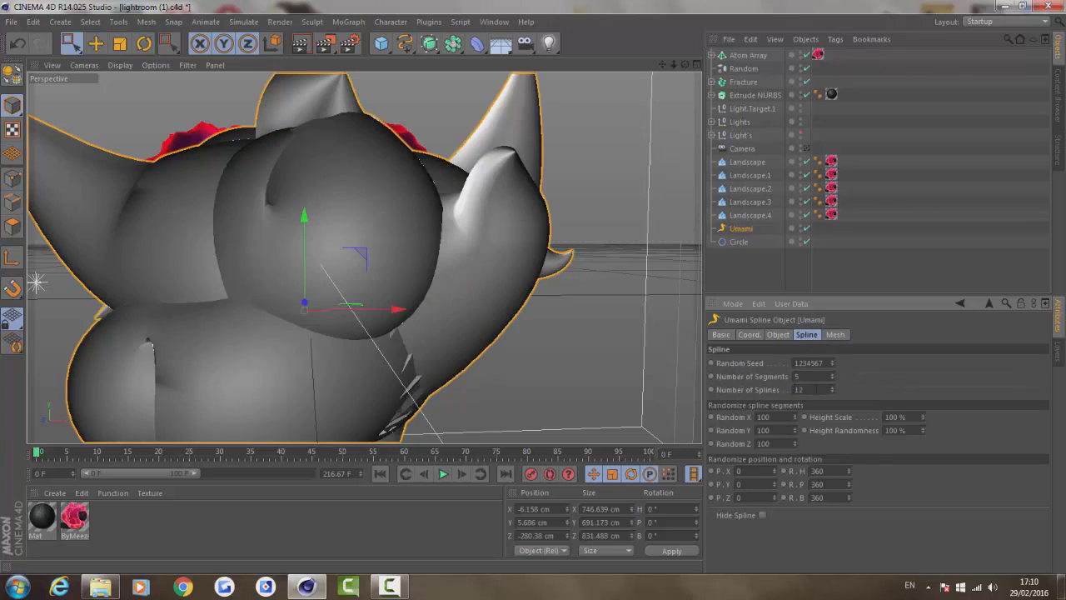
key("Return")
Step: Set the profile circle's radius to 30 cm
left_click(739, 241)
left_click_drag(789, 388, 858, 392)
type("30")
key("Return")
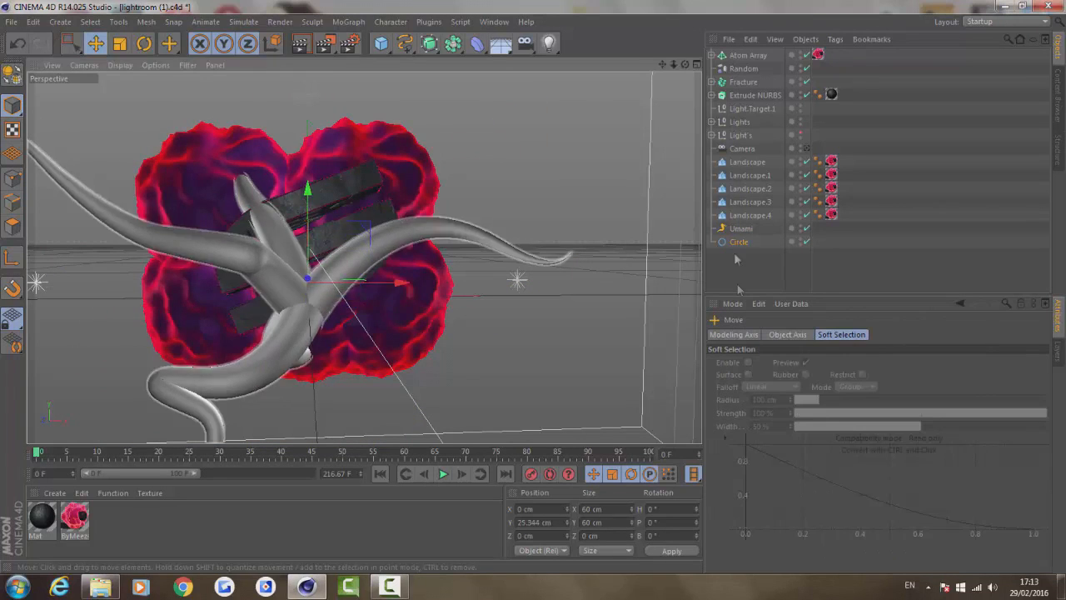
Step: Reposition the Umami tentacles at about X -3, Y 53, Z -122 cm so they grow from behind the logo
left_click_drag(305, 306, 420, 239)
left_click_drag(338, 260, 354, 253)
left_click(747, 243)
left_click(742, 230)
left_click(807, 335)
left_click_drag(832, 390, 850, 389)
mouse_move(321, 272)
left_mouse_down()
mouse_move(330, 270)
mouse_move(309, 266)
left_mouse_up()
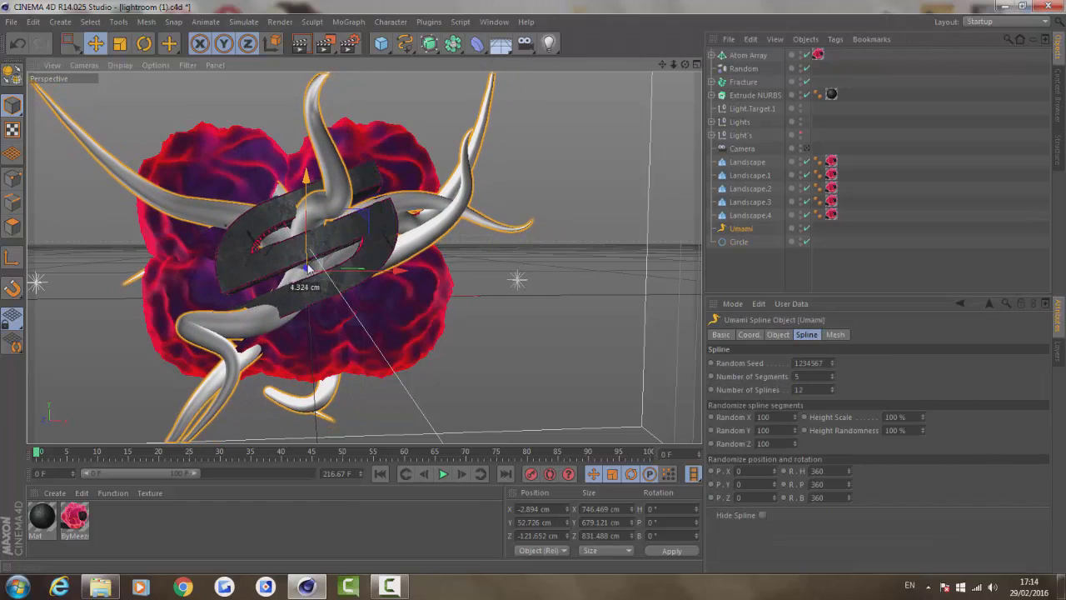
Step: Apply the ByMeez material to the Umami tentacles and duplicate them together with their circle
left_click(739, 242, "ctrl")
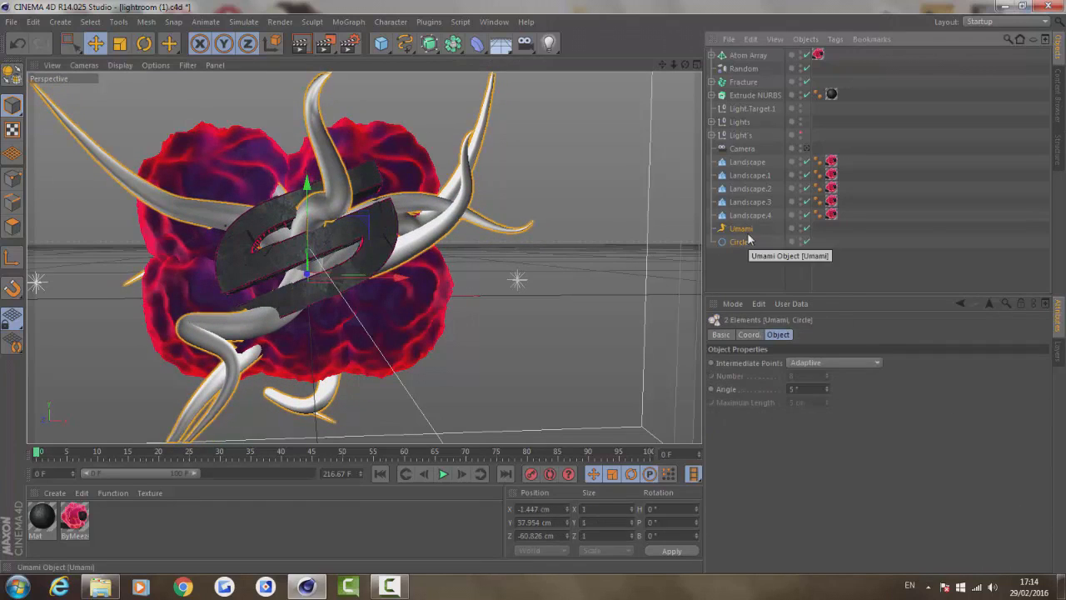
left_click_drag(694, 296, 770, 264)
left_click_drag(746, 57, 750, 276)
Step: Replace the ByMeez texture on the Umami copy with the Mat material, using cubic projection and seamless tiling
left_click(817, 254)
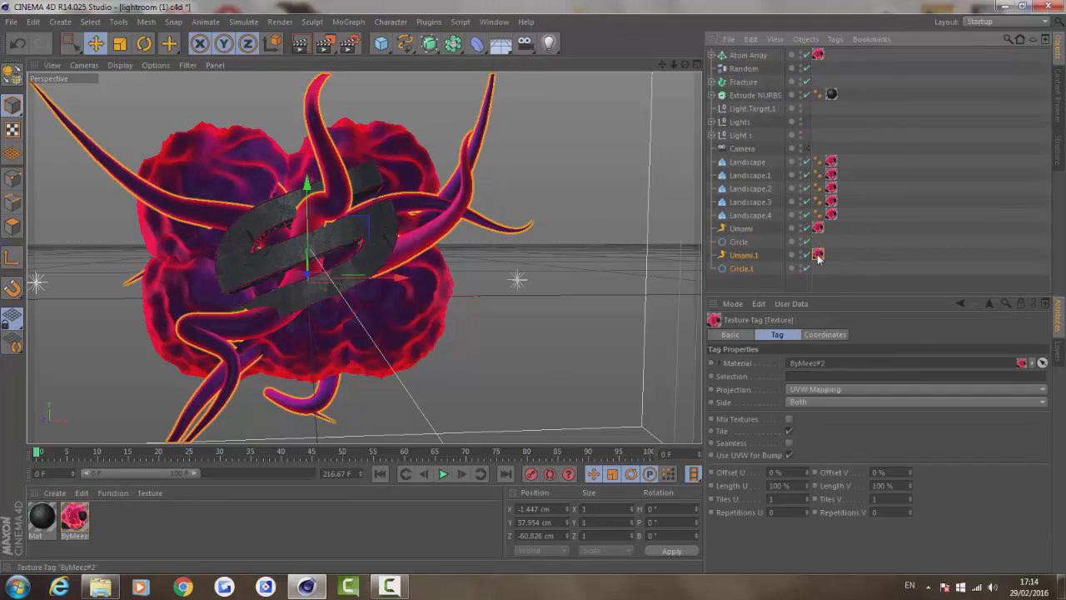
key("Delete")
left_click_drag(41, 517, 744, 256)
left_click(833, 390)
left_click(800, 436)
left_click(789, 443)
Step: Set the ByMeez texture on the original Umami object to cubic projection
left_click(819, 227)
left_click(821, 390)
left_click(799, 436)
left_click(801, 389)
left_click(811, 418)
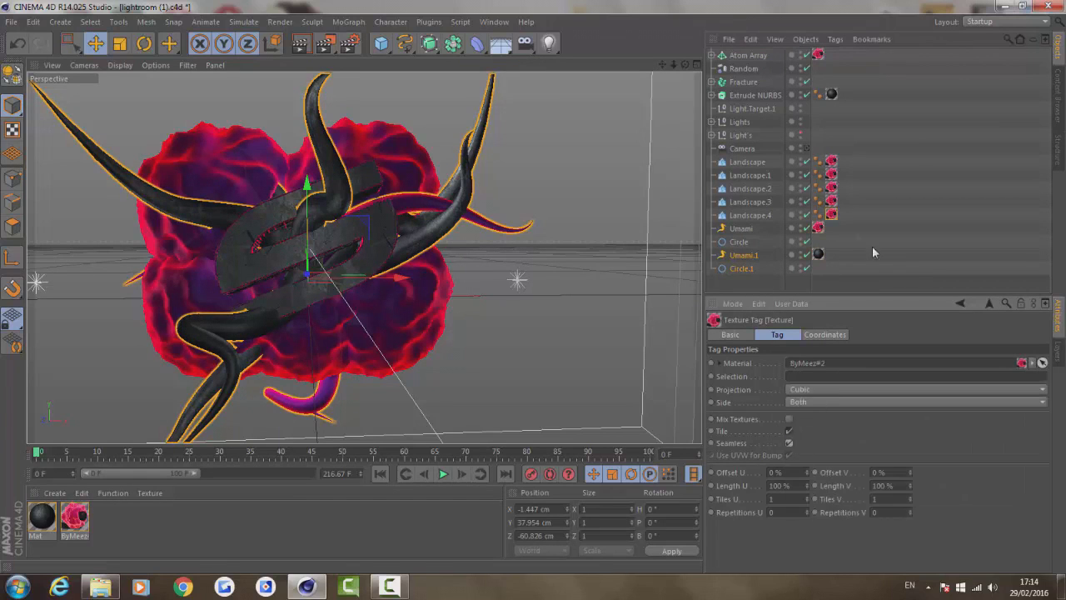
Step: Set the ByMeez textures on the Landscape objects to cubic projection with seamless tiling
left_click(805, 389)
left_click(804, 435)
left_click(789, 443)
left_click(832, 175)
left_click(817, 390)
left_click(806, 436)
left_click(789, 444)
left_click(832, 161)
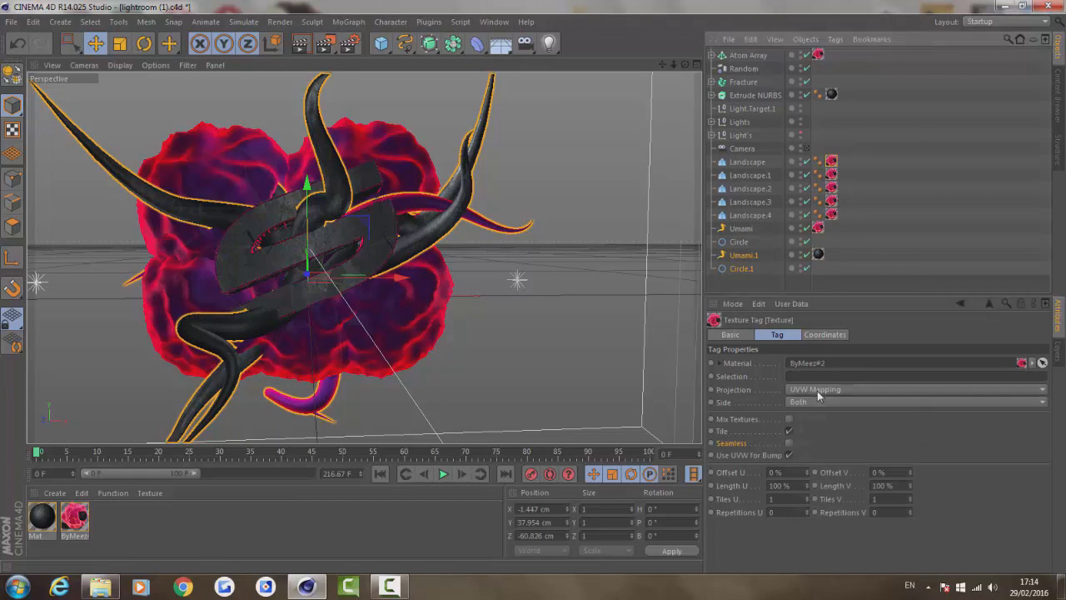
Step: Set the Atom Array's ByMeez texture to cubic projection with seamless tiling
left_click(833, 96)
left_click(819, 55)
left_click(817, 390)
left_click(804, 436)
left_click(789, 443)
left_click(792, 283)
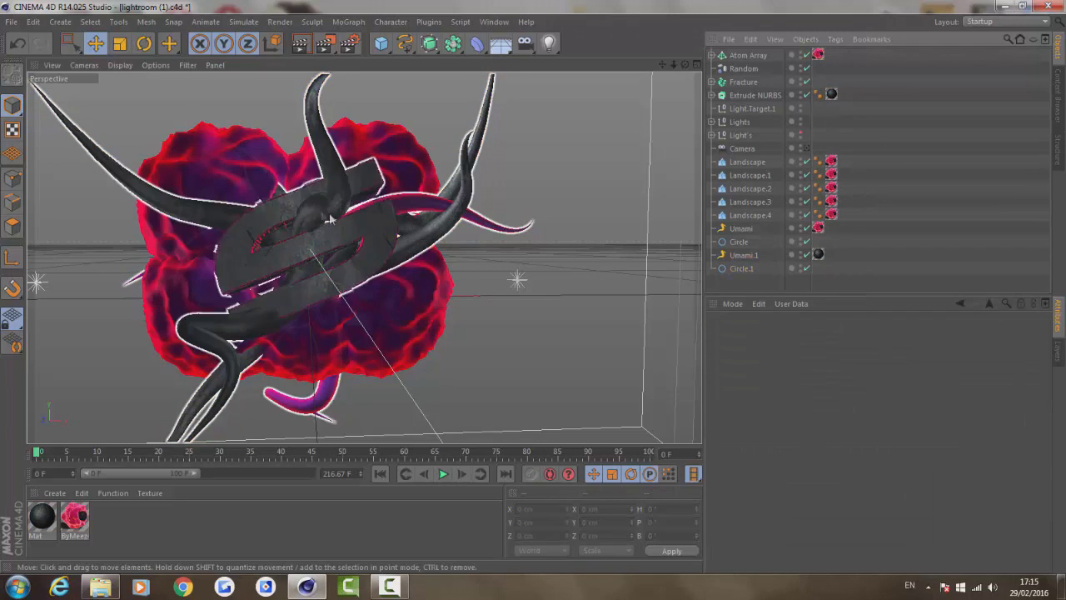
Step: Undo the last change and add a MoText object to the scene
left_click_drag(280, 180, 628, 255)
left_click(15, 49)
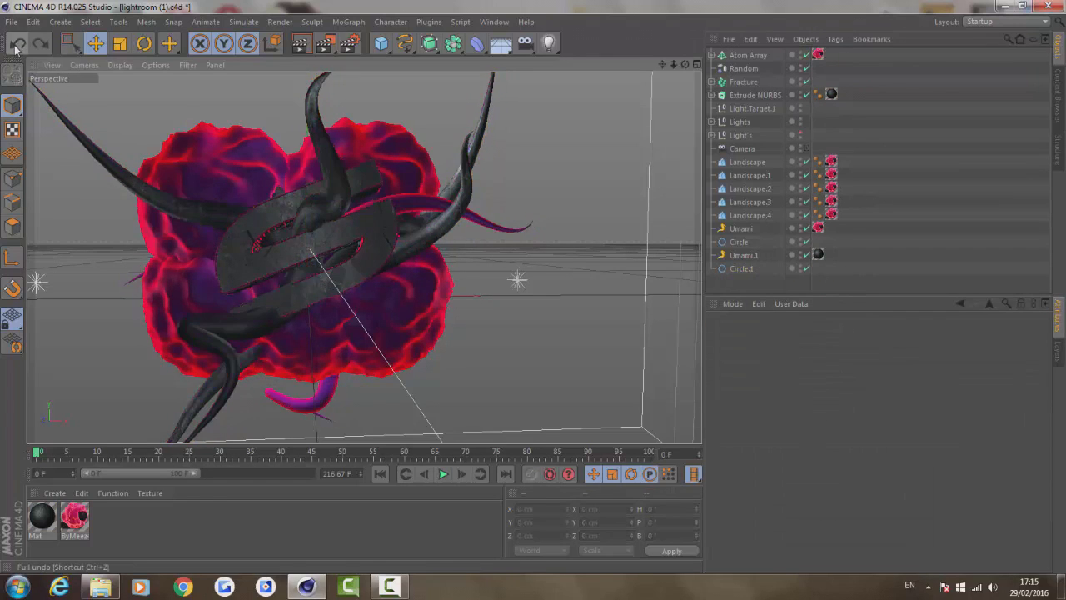
left_click(348, 22)
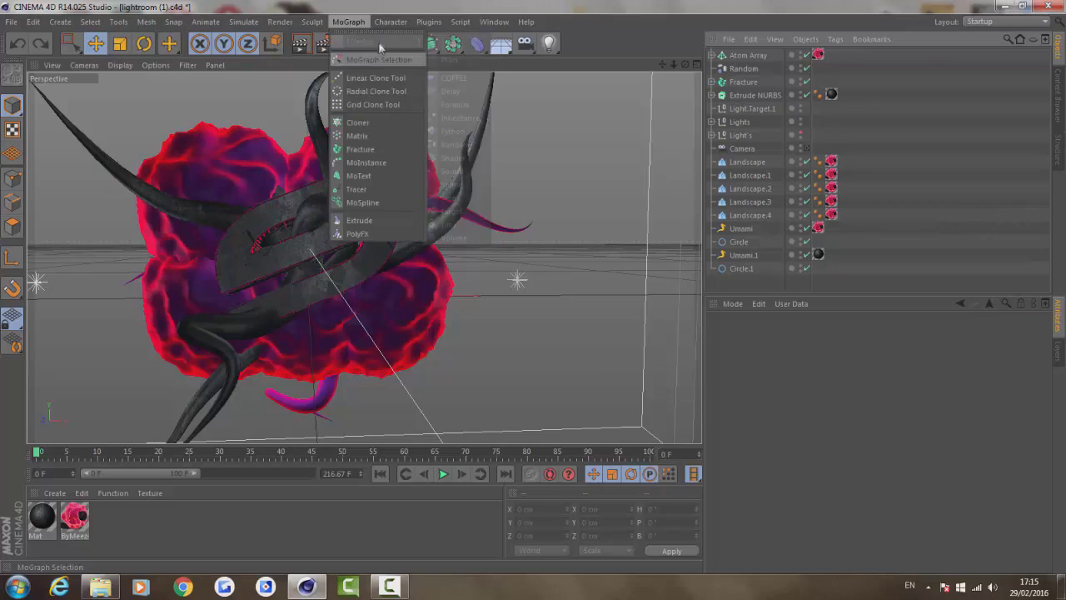
left_click(371, 175)
Step: Set the random H, P and B rotation of the dark Umami copy to 180
left_click(744, 268)
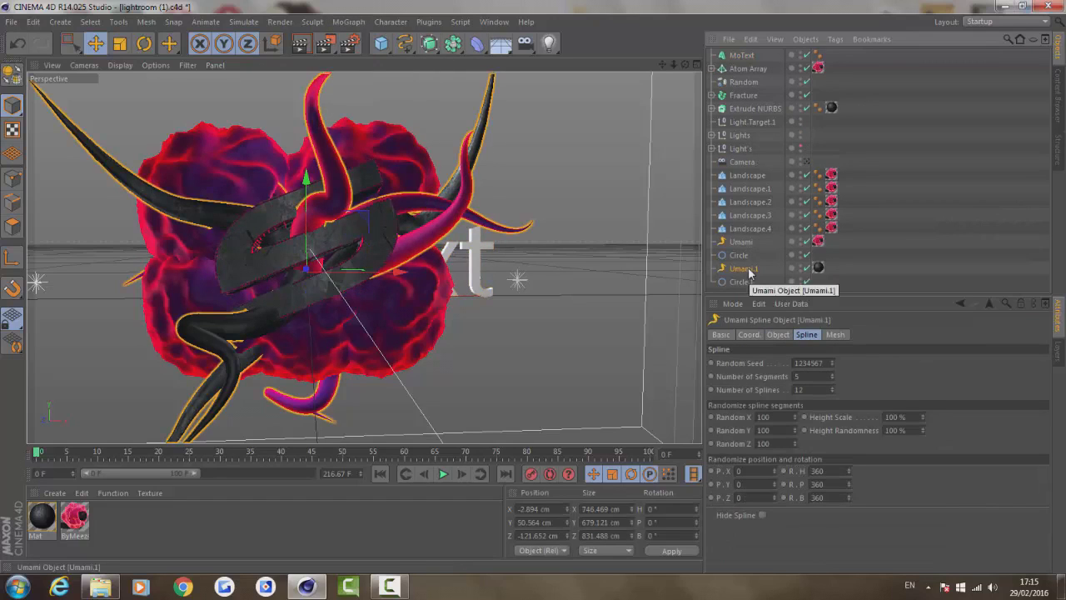
left_click(830, 476)
type("180")
mouse_move(831, 488)
left_mouse_down()
mouse_move(814, 486)
mouse_move(817, 499)
left_mouse_up()
type("180")
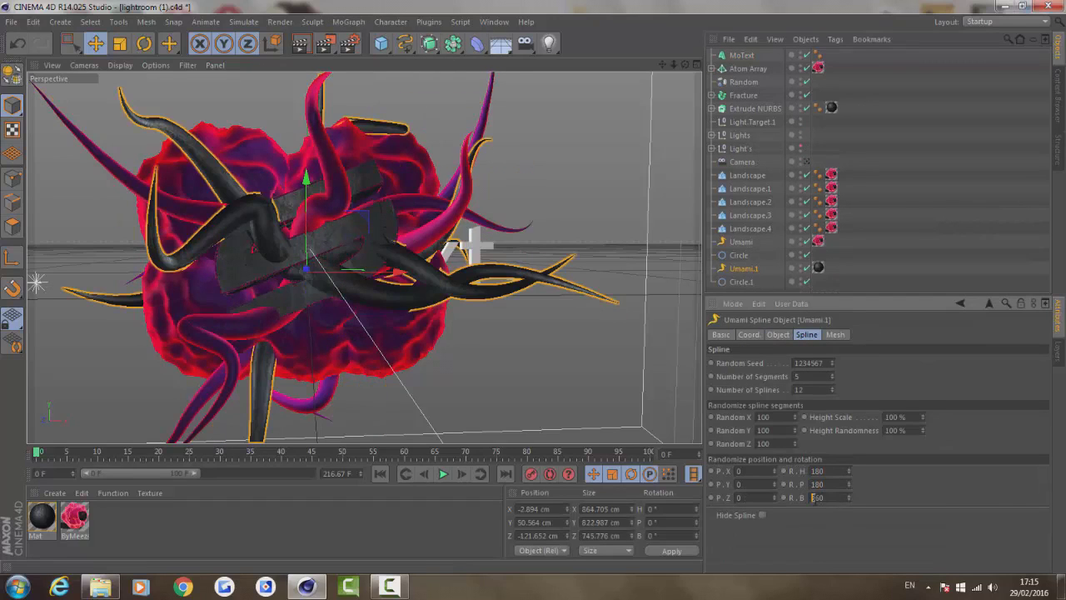
left_click(975, 503)
Step: Delete the MoText object
left_click(743, 55)
key("Delete")
Step: Move the dark Umami copy slightly upward, to about Y 57 cm
left_click(744, 255)
left_click_drag(305, 272, 302, 270)
left_click(120, 44)
left_click_drag(356, 215, 356, 215)
left_click(756, 283)
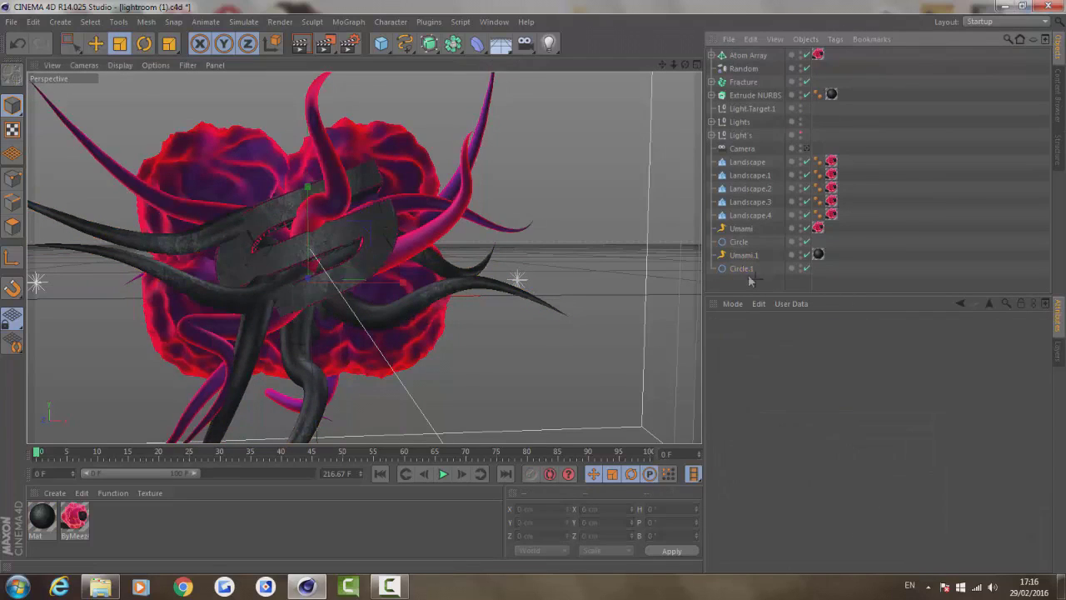
Step: Raise the pink Umami tentacles by about 1 cm and set the dark copy's number of splines to 9
left_click(741, 228)
left_click(95, 44)
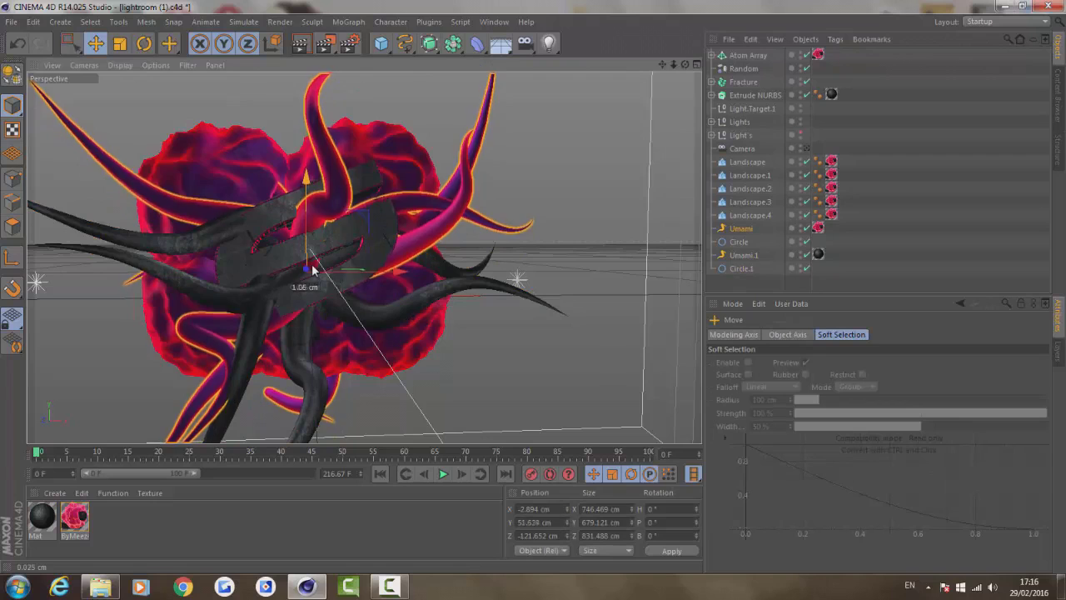
left_click(760, 285)
left_click(741, 228)
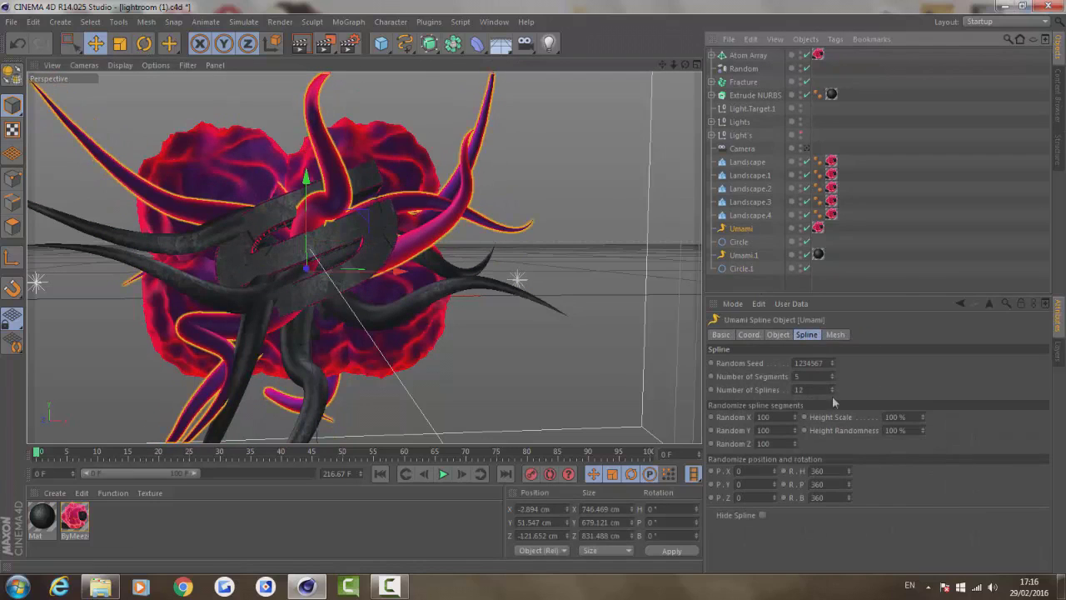
left_click(744, 255)
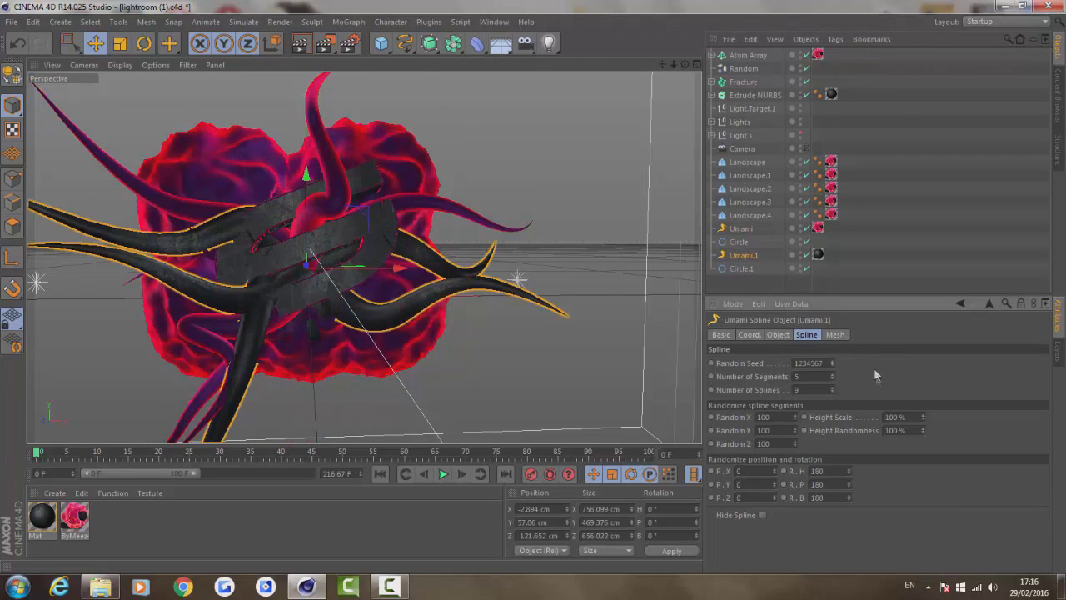
Step: Add a MoText object reading "Amp" in front of the logo and set its height to 90 cm
left_click(349, 21)
left_click(396, 140)
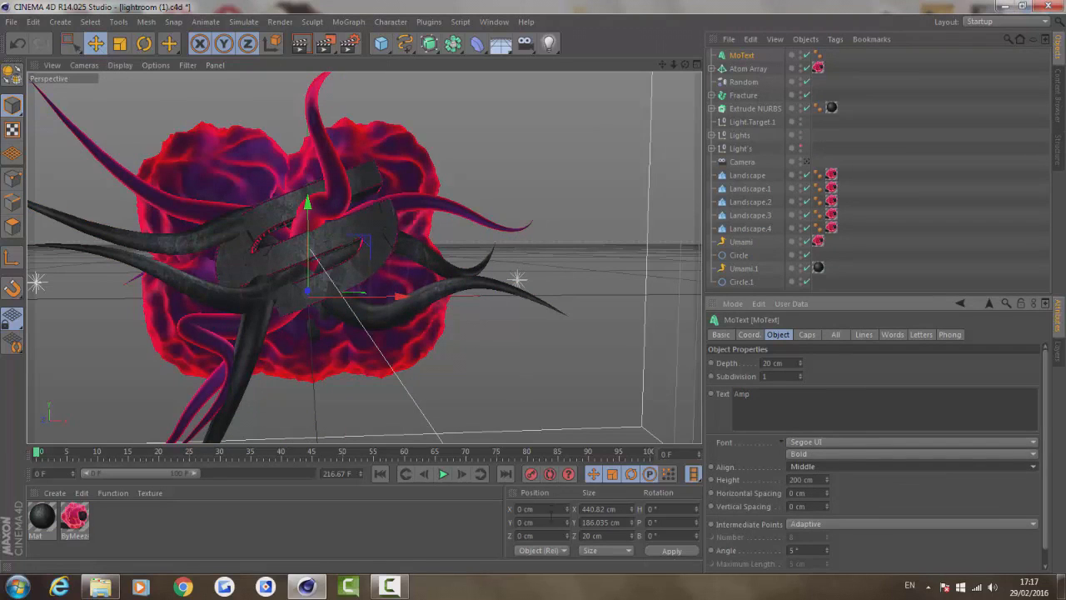
mouse_move(685, 64)
left_mouse_down()
mouse_move(659, 66)
mouse_move(716, 66)
mouse_move(696, 65)
left_mouse_up()
left_click_drag(361, 302, 412, 320)
double_click(797, 480)
type("90")
key("Return")
Step: Apply the dark Mat material to the Amp text with seamless tiling and raise the text to about Y 35 cm
left_click_drag(41, 516, 750, 55)
left_click(789, 443)
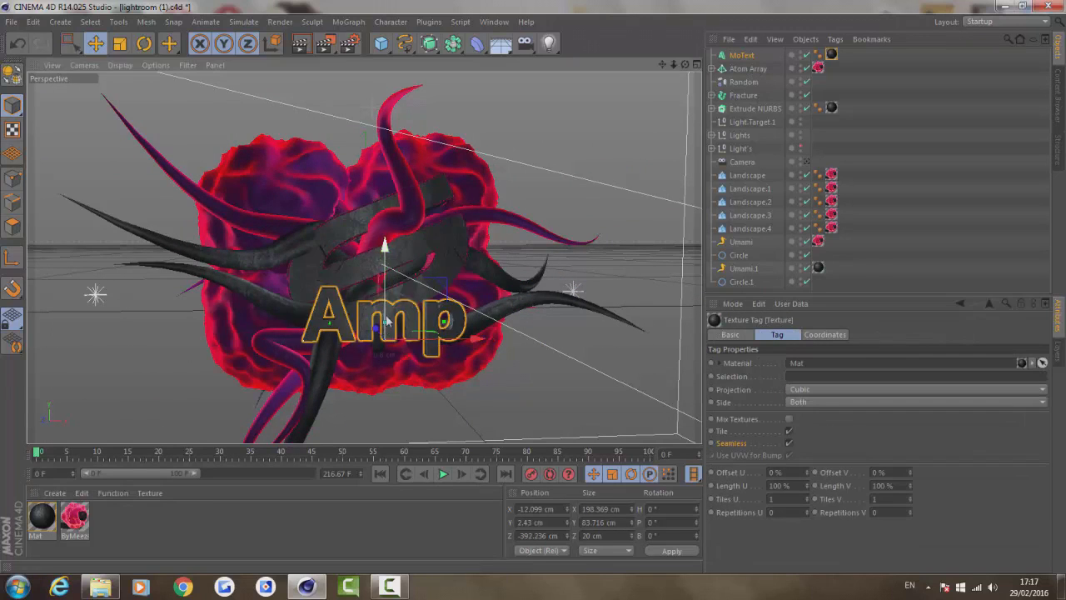
left_click_drag(374, 301, 408, 277)
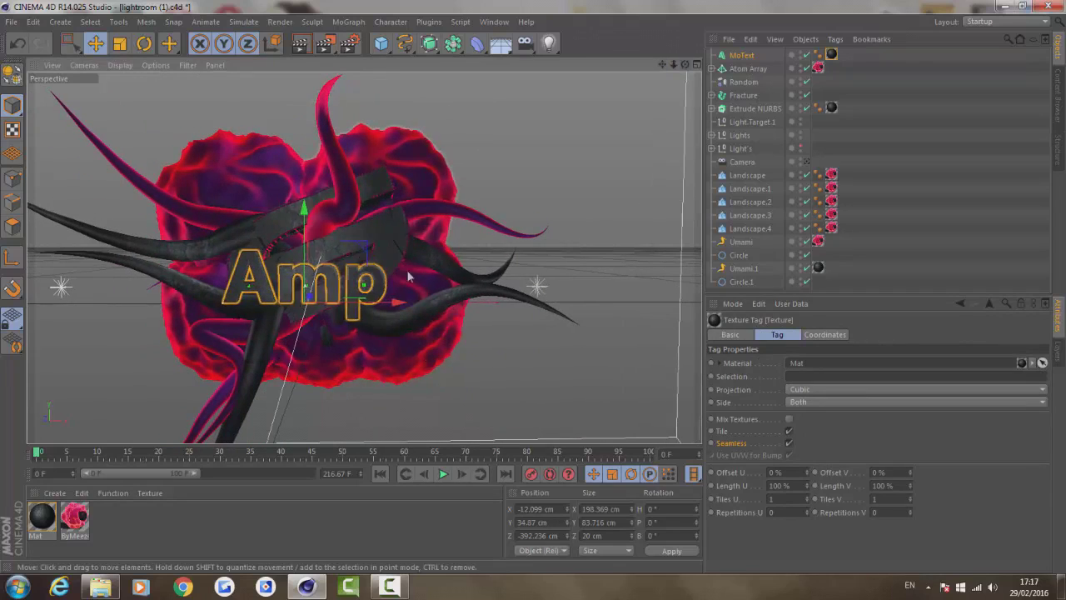
Step: Duplicate the Amp MoText, convert the original to editable objects and expand its hierarchy down to the letters
key("ctrl+c")
key("ctrl+v")
left_click(762, 69)
key("c")
left_click(713, 69)
left_click(712, 69)
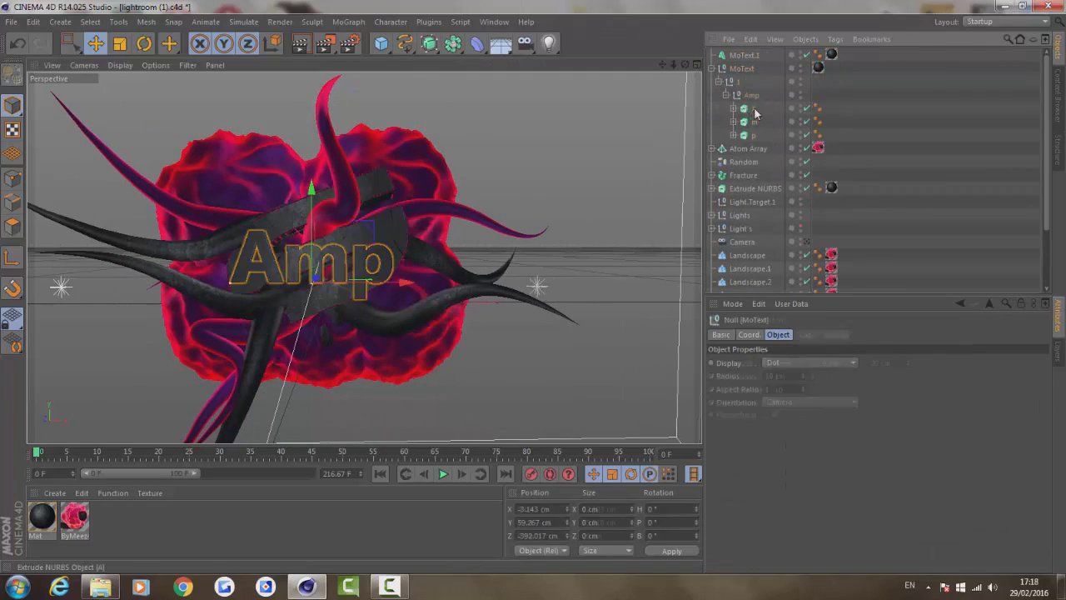
Step: Slightly rotate individual letters of the editable Amp text, starting with the m
left_click(755, 122)
key("r")
left_click_drag(306, 286, 303, 286)
left_click(756, 135)
left_click(583, 220)
Step: Delete the duplicate MoText.1 and the Amp text's existing texture tag, and try the pink material on the text
left_click(746, 55)
key("Delete")
left_click(819, 56)
key("Delete")
left_click_drag(75, 516, 747, 56)
left_click(713, 55)
Step: Apply the dark Mat material with seamless tiling to the editable Amp text and lower the text to about Y 12 cm
left_click(42, 517)
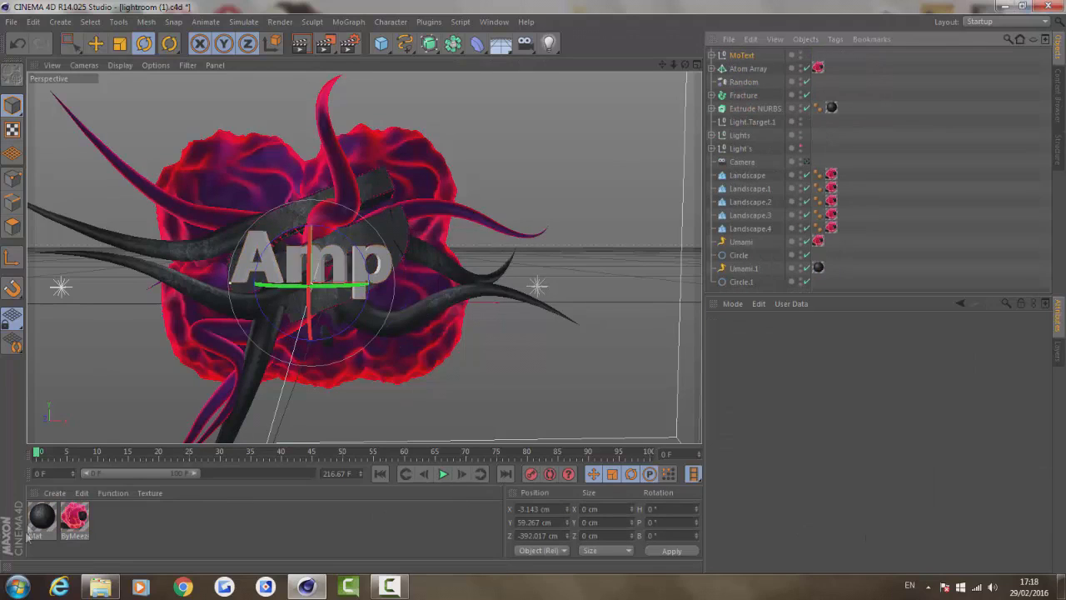
left_click_drag(42, 517, 819, 55)
key("e")
left_click_drag(339, 268, 351, 293)
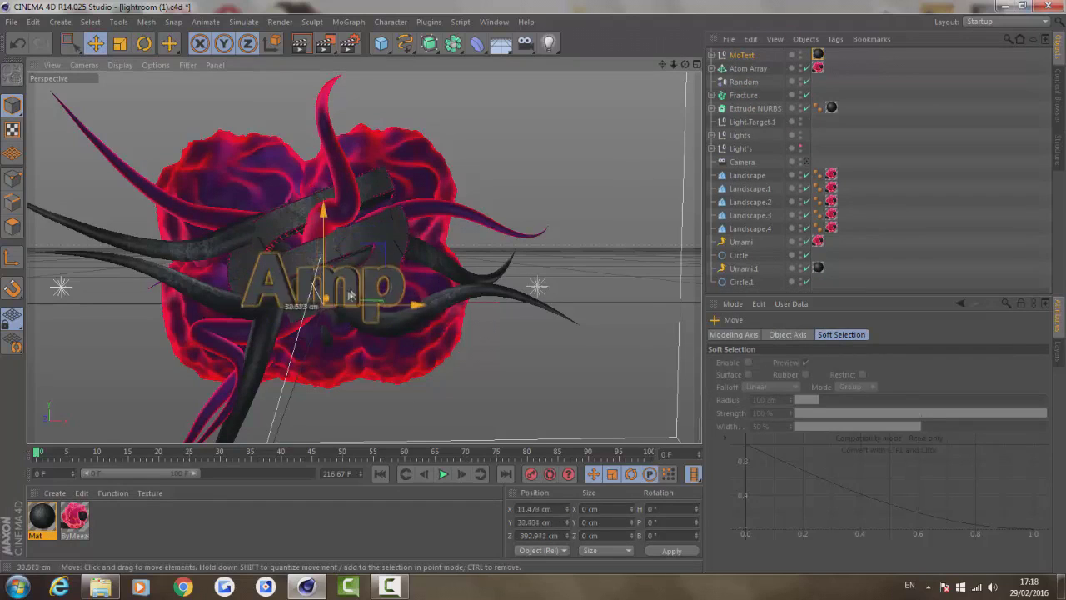
left_click(818, 54)
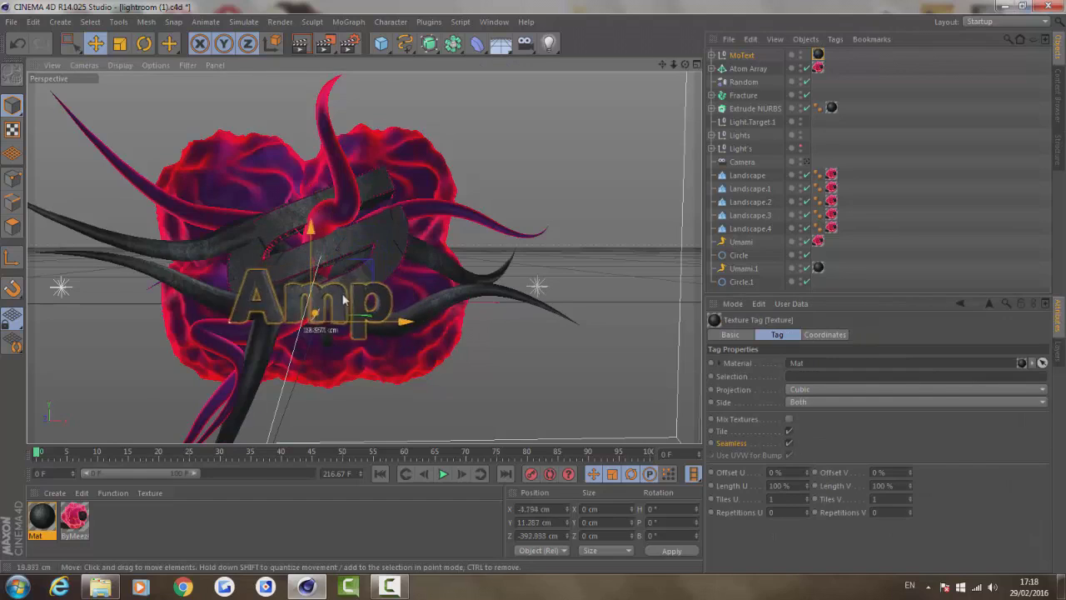
Step: Add the scene to the render queue and choose a new output location for its "most gel df" image
left_click(282, 25)
left_click(363, 169)
left_click(505, 337)
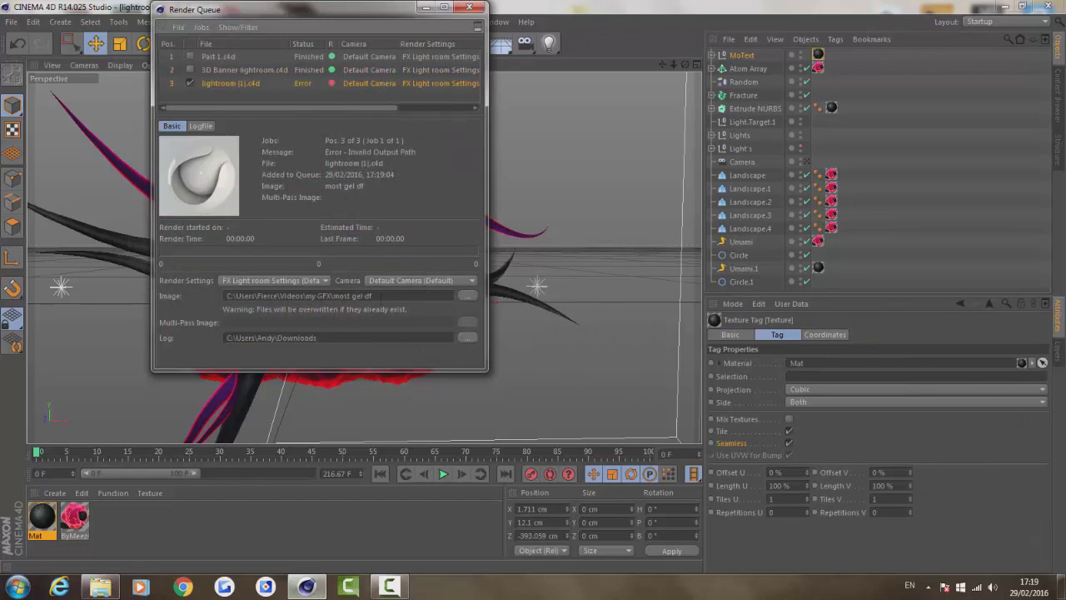
left_click(467, 295)
left_click(233, 169)
type("re")
left_click(299, 285)
left_click(578, 320)
left_click(579, 321)
right_click(384, 82)
left_click(409, 94)
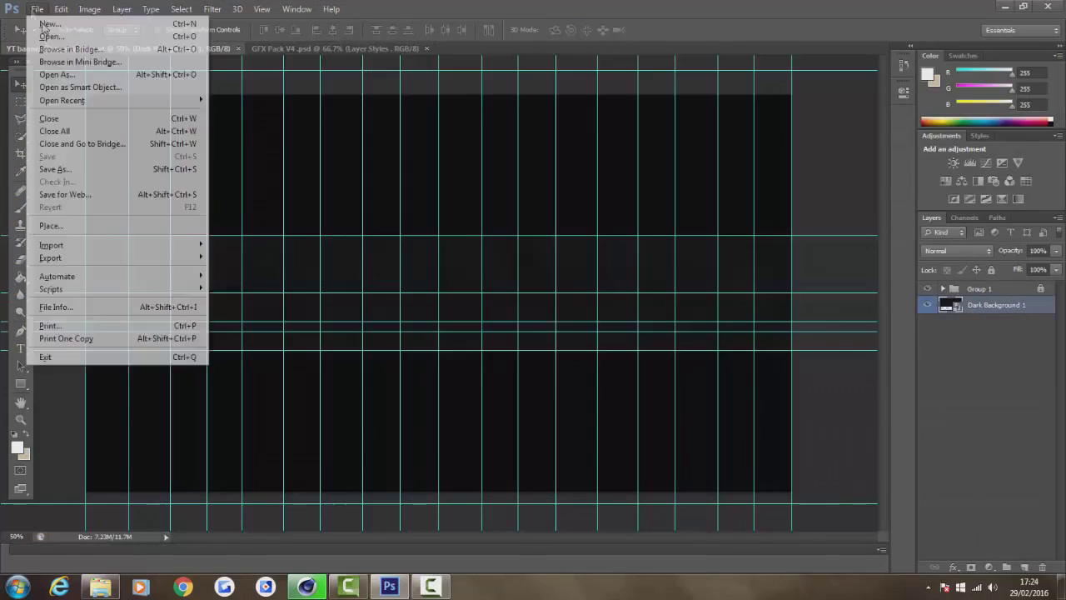
Step: Switch to Photoshop, open the rendered image most gel df.png and bring it into the YT banner document
left_click(38, 38)
type("r")
left_click(488, 468)
left_click(670, 406)
left_click(436, 148)
left_click(671, 406)
left_click_drag(361, 284, 449, 284)
Step: Hide the guides, scale the render down slightly and reposition it in the middle of the banner
left_click(261, 9)
left_click(311, 194)
key("ctrl+t")
left_click_drag(206, 441, 228, 429, "shift")
left_click_drag(648, 144, 638, 150, "shift")
left_click(670, 31)
left_click_drag(490, 106, 482, 110)
Step: Bring the GREEN colour-correction group from GFX Pack V4 into the banner and turn on its Green 4 variation
left_click(298, 48)
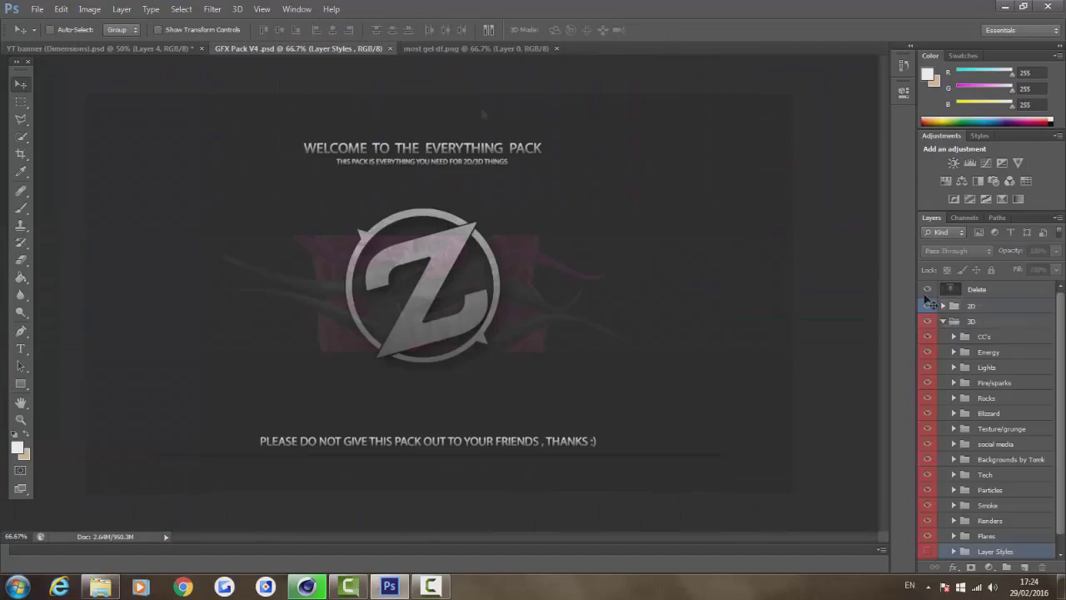
left_click(955, 337)
left_click_drag(91, 51, 350, 250)
left_click(944, 304)
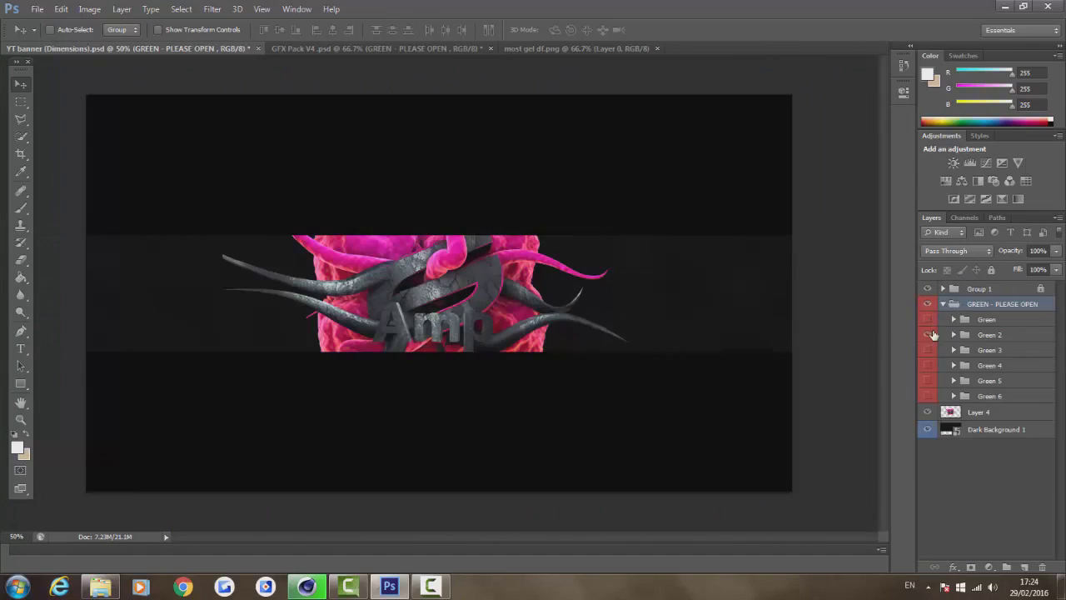
left_click(931, 364)
left_click(943, 304)
Step: Bring texture 1 from the pack's Texture/grunge group into the banner, copy it to the other side and lower the copy's opacity to 10%
left_click(463, 49)
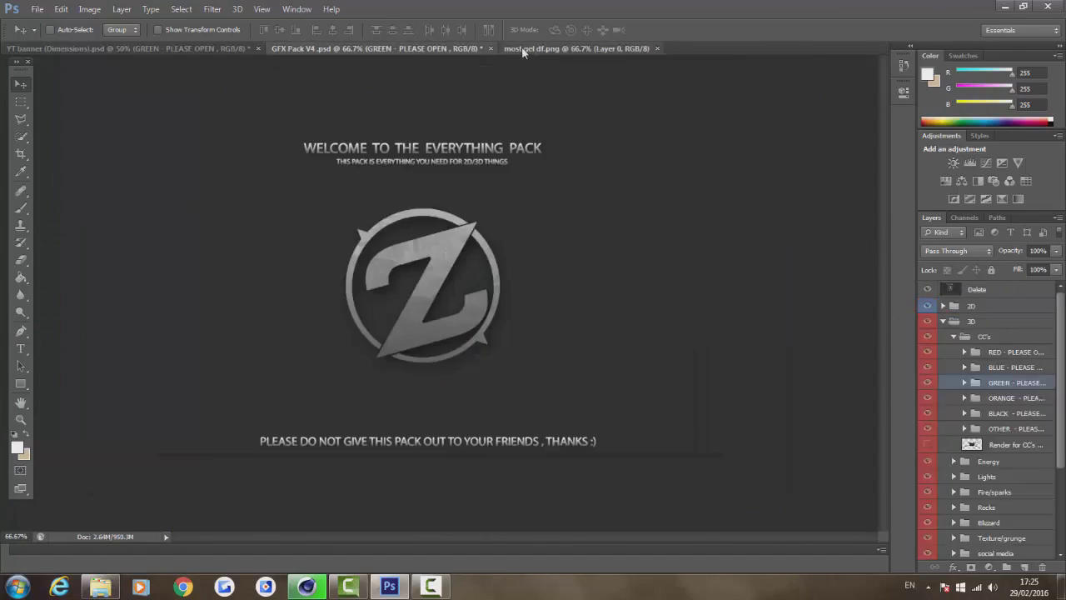
left_click(955, 337)
left_click(954, 414)
left_click(954, 480)
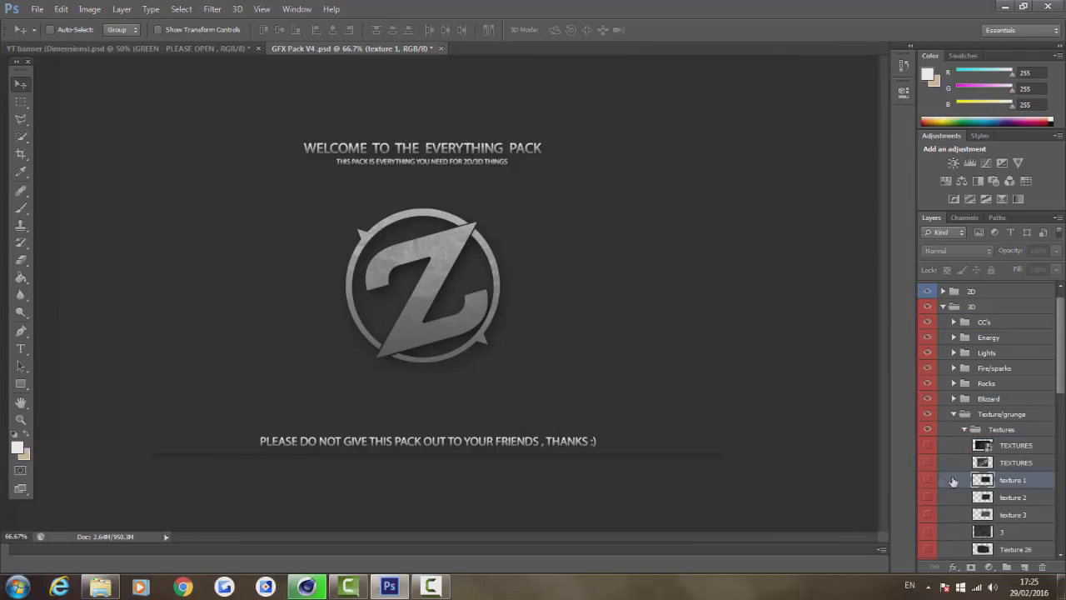
left_click_drag(169, 58, 181, 367)
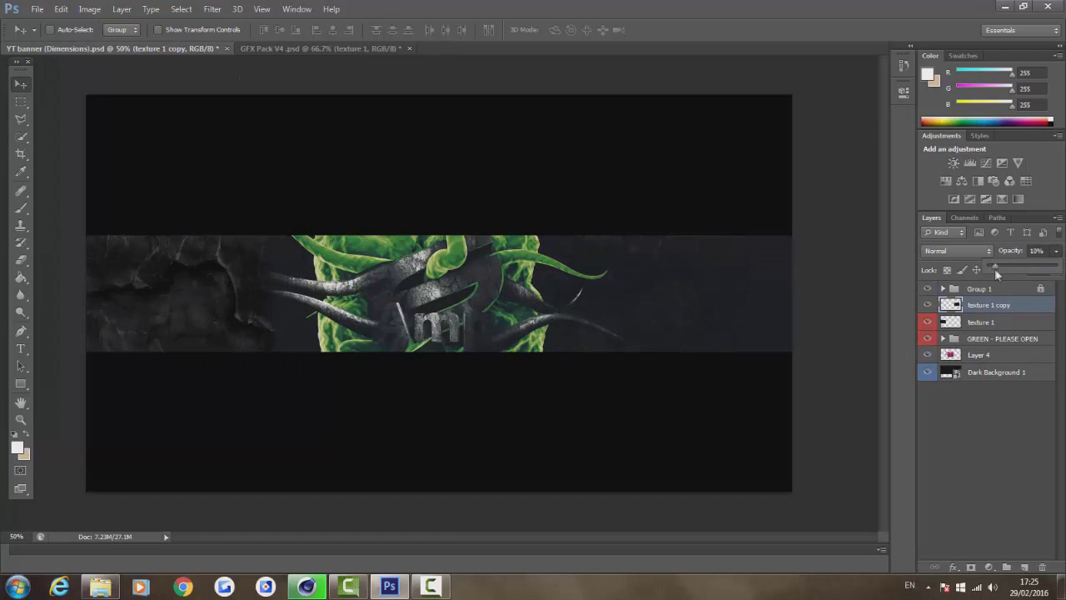
left_click(855, 335)
left_click(983, 323)
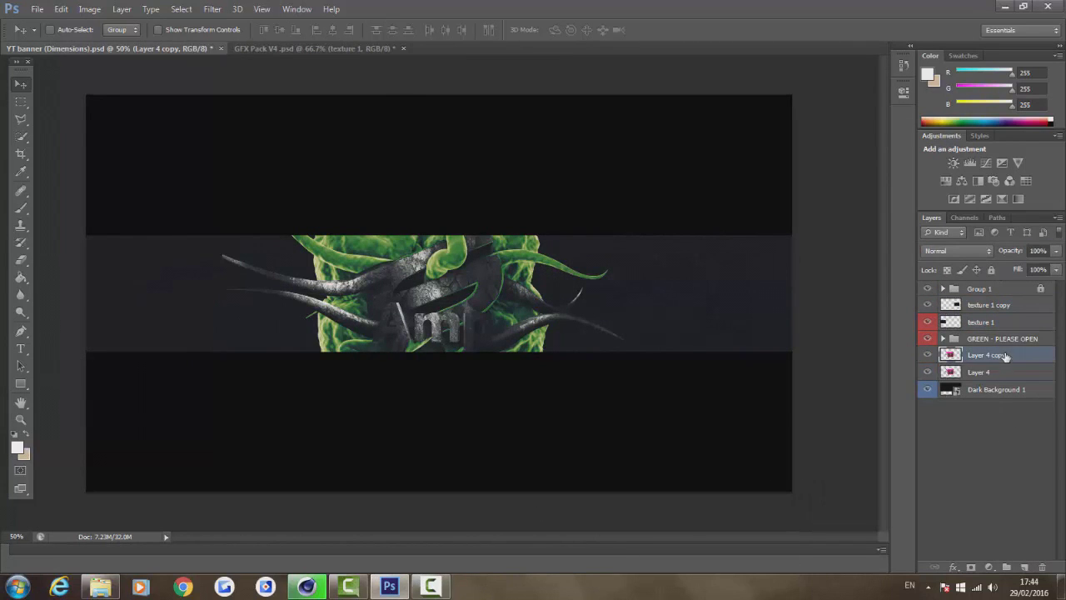
Step: Apply a Radial Blur to the duplicate of Layer 4 and place that copy beneath Layer 4
left_click(212, 9)
mouse_move(231, 95)
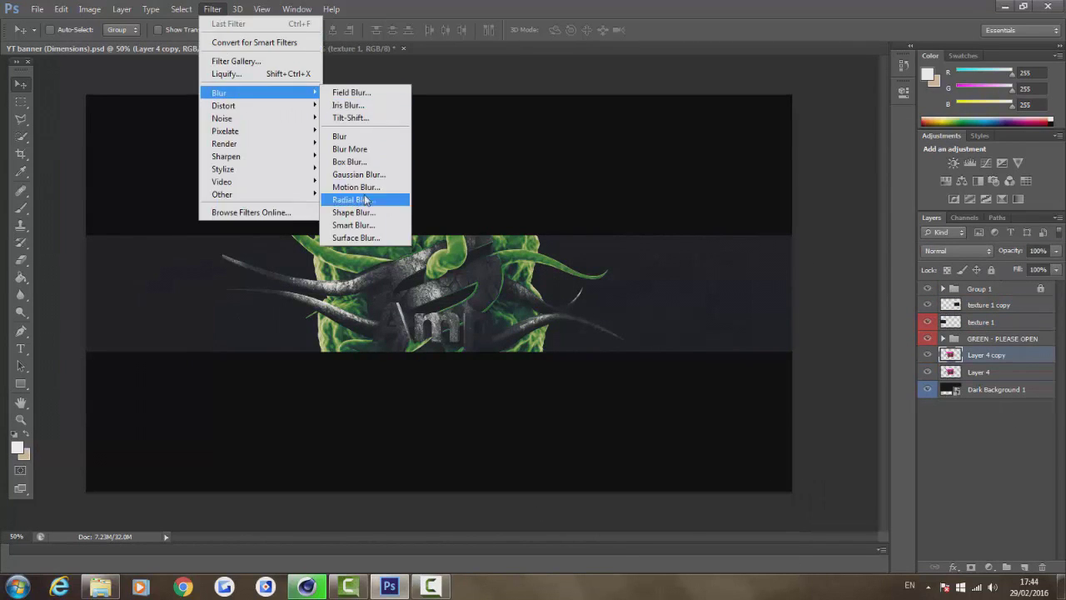
left_click(381, 200)
left_click(465, 281)
key("Return")
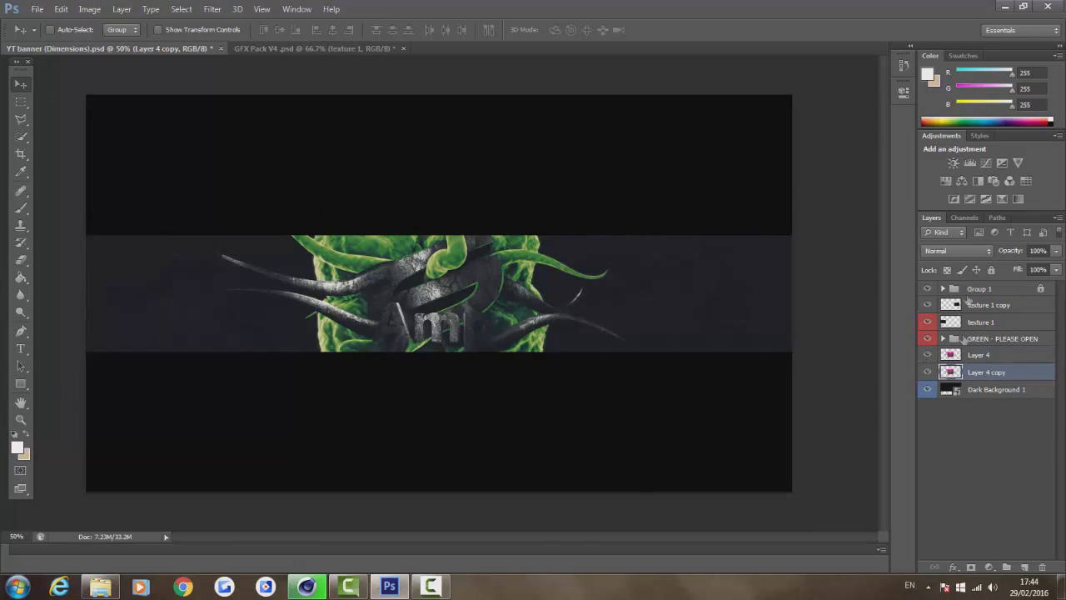
key("ctrl+Tab")
left_click(955, 430)
scroll(955, 399, "down", 1)
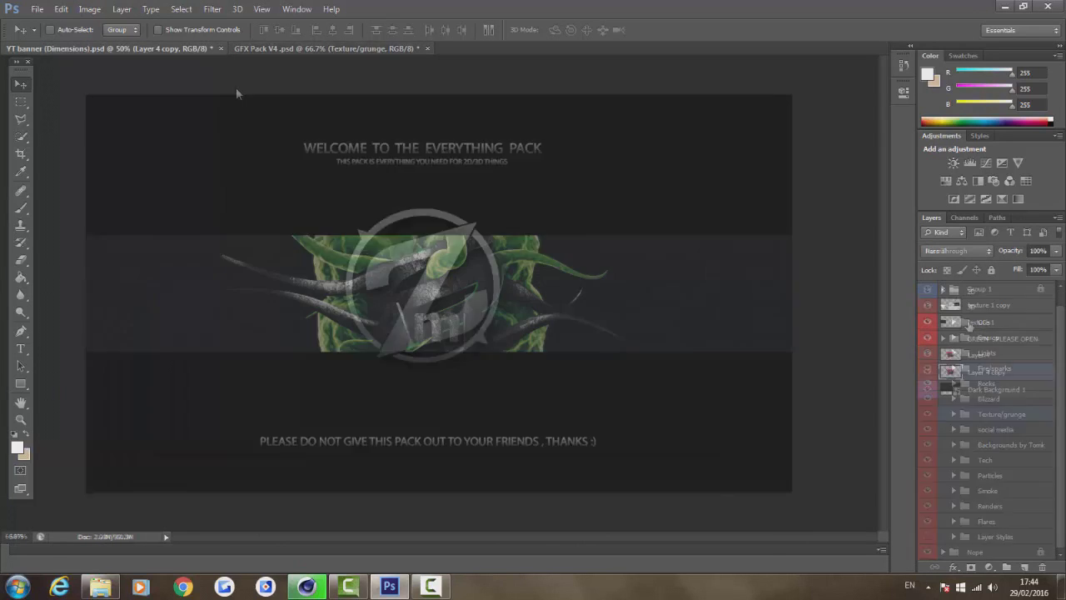
Step: Apply a Filter Gallery edge-glow effect to a second copy of Layer 4 and lower that copy's opacity to 32%
left_click_drag(640, 313, 715, 315)
left_click(213, 8)
left_click(250, 57)
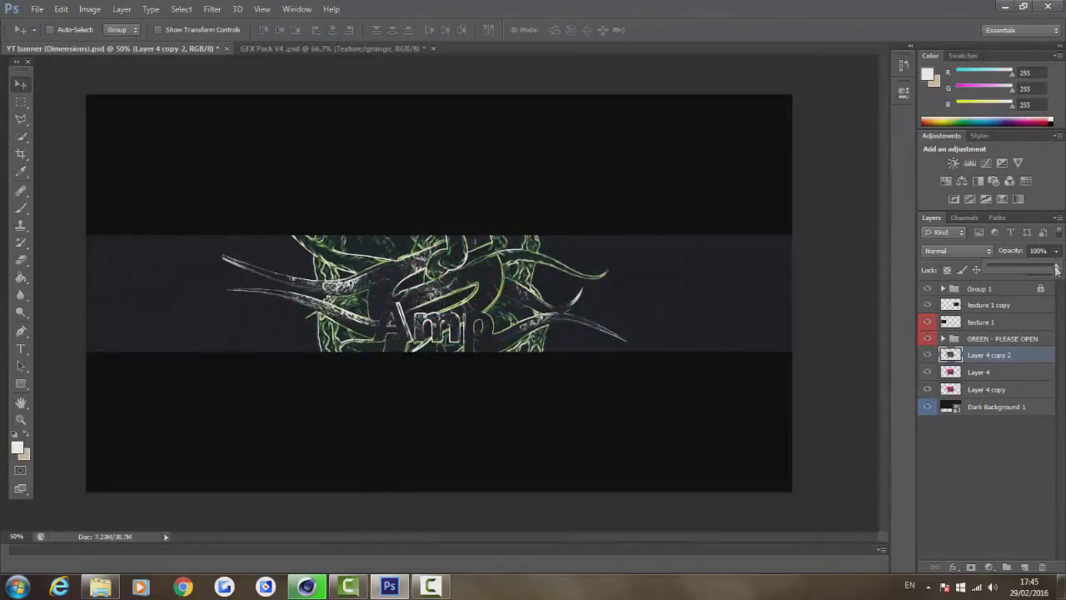
left_click_drag(1010, 267, 1019, 273)
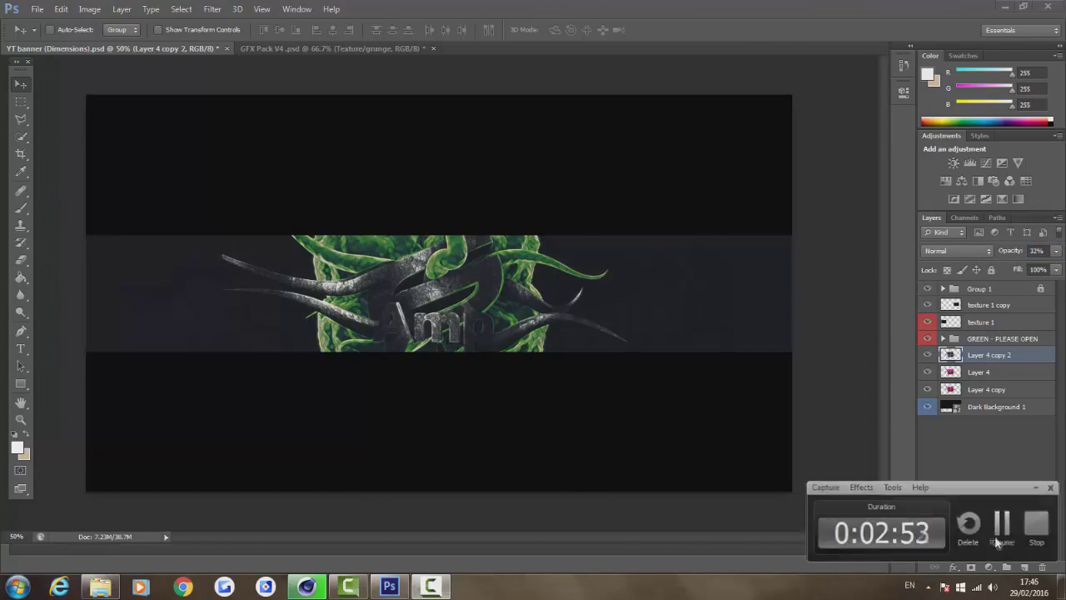
Step: Bring the red-Light layer from the pack's Lights group into the banner above the artwork and duplicate it
left_click(325, 48)
left_click_drag(1030, 419, 540, 317)
key("ctrl+j")
Step: Flip the red-Light copy vertically and move it down about 1.7 cm to the artwork's lower edge
left_click(61, 9)
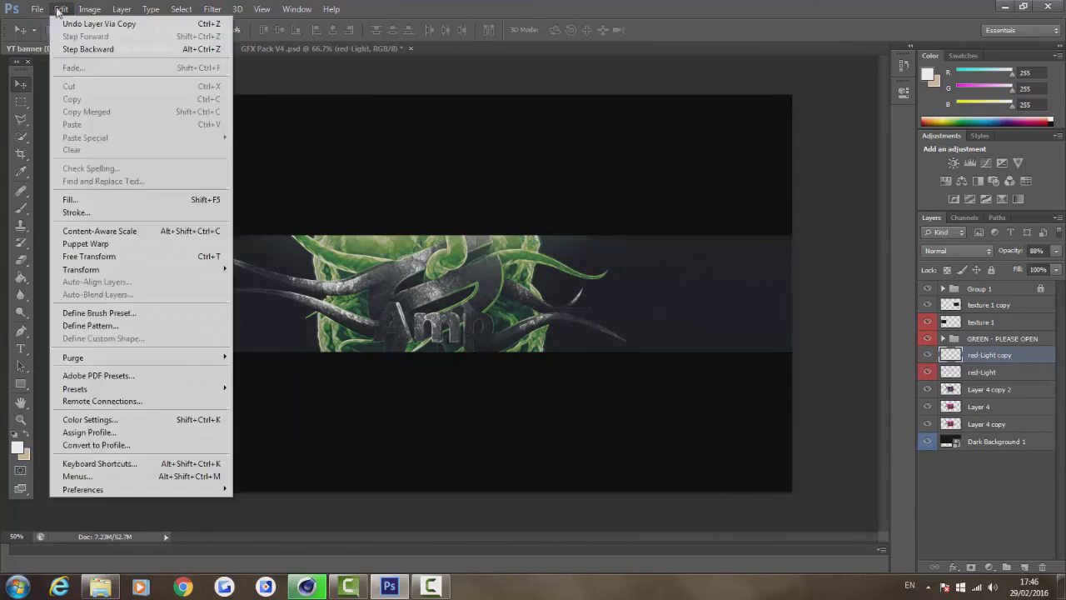
left_click(125, 269)
left_click(288, 426)
left_click_drag(425, 254, 443, 363)
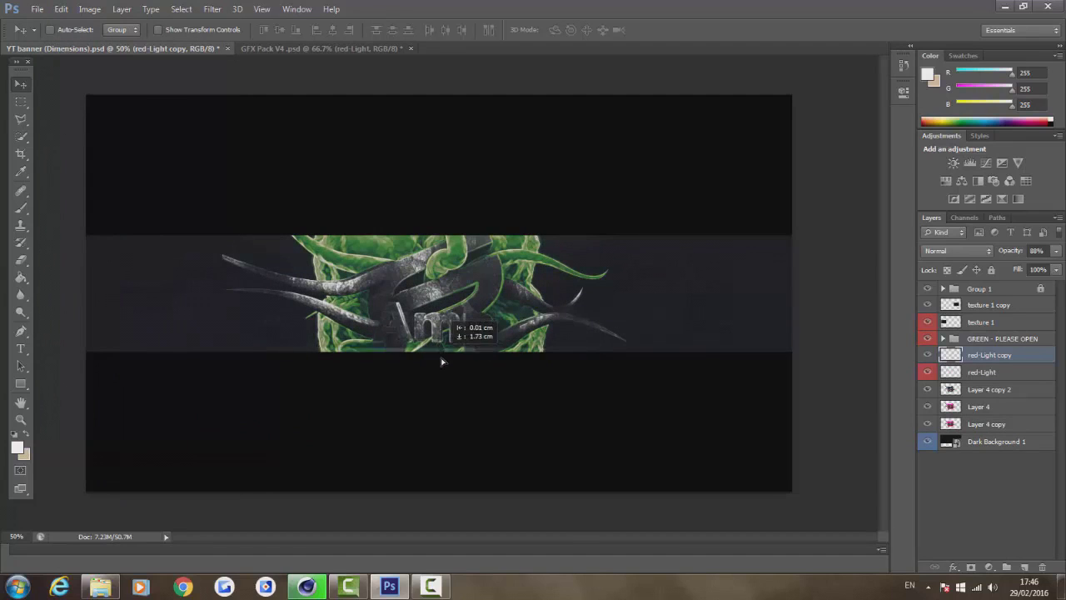
Step: Bring layers 3 and 2 from the GFX pack into the banner, placing layer 2 over the left half and duplicating it
left_click(275, 48)
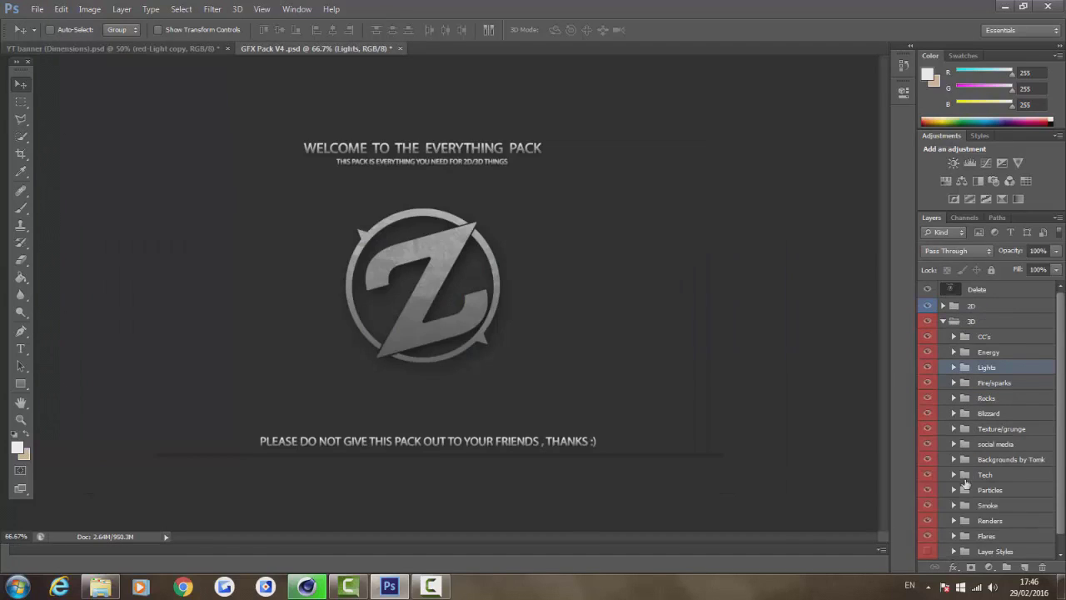
left_click_drag(135, 130, 254, 309)
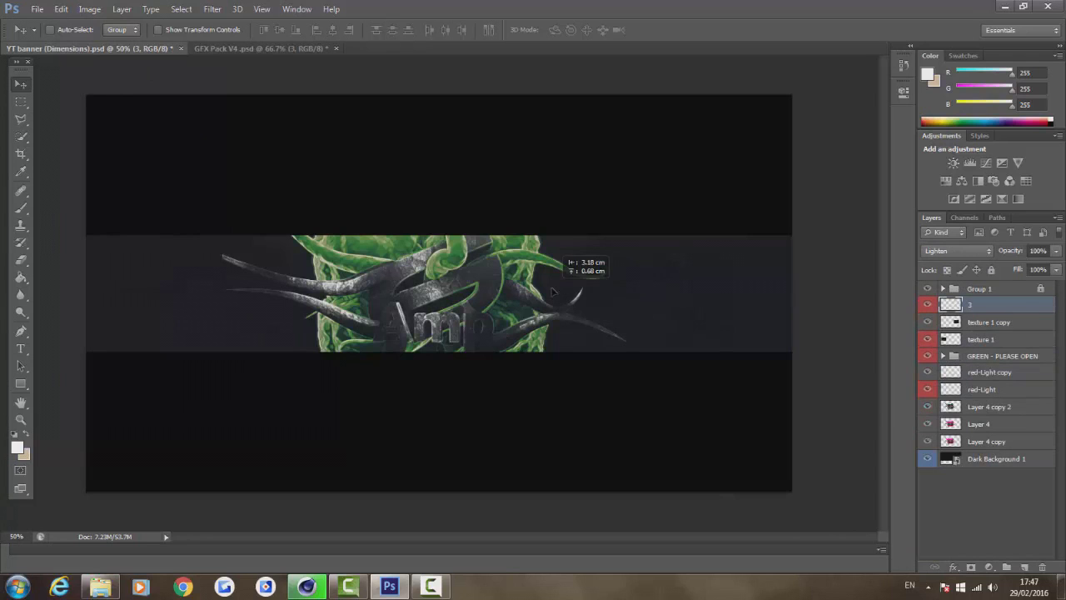
left_click(269, 50)
scroll(990, 435, "down", 2)
left_click(1000, 354)
left_click_drag(134, 125, 264, 359)
left_click_drag(264, 359, 304, 369)
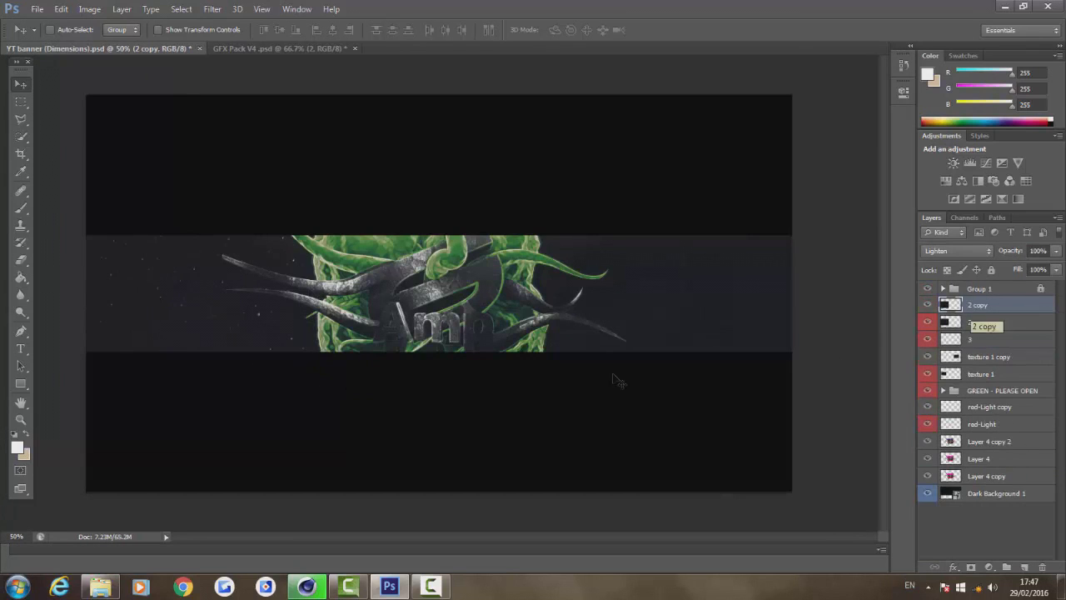
Step: Bring the whoa particle layer from the pack into the banner's left half and move the GREEN group directly beneath Group 1
left_click(297, 50)
left_click_drag(136, 131, 213, 340)
left_click_drag(992, 335, 991, 296)
left_click_drag(367, 391, 515, 435)
left_click_drag(991, 391, 990, 296)
left_click_drag(228, 331, 230, 333)
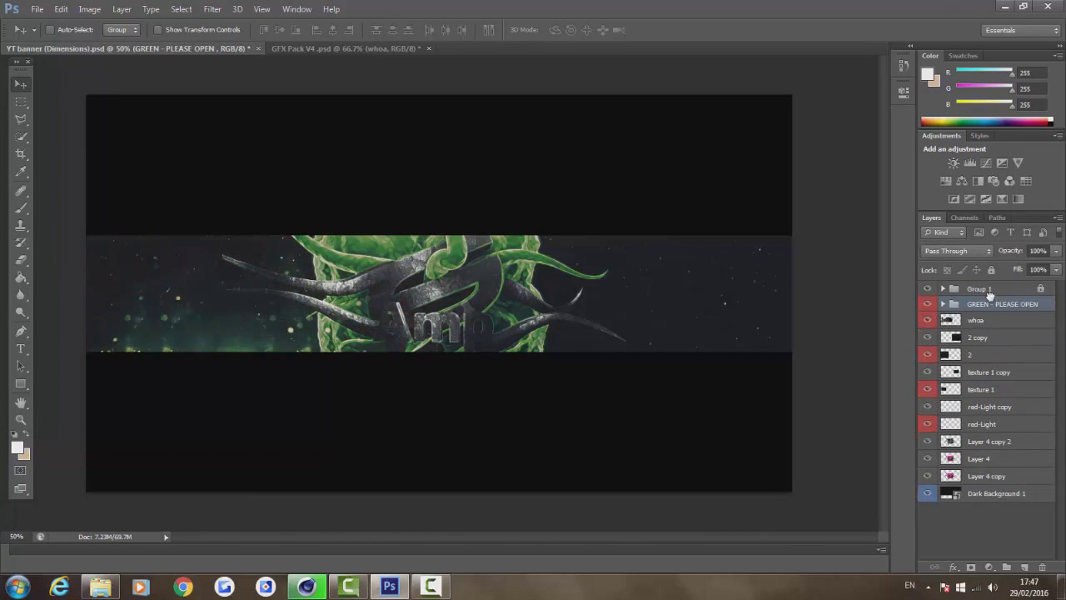
Step: Place a vertically flipped copy of the whoa layer over the banner's right half and shift it slightly upward
left_click(988, 320)
left_click_drag(270, 388, 268, 379)
left_click_drag(382, 351, 510, 356, "alt+shift")
left_click(61, 9)
mouse_move(80, 269)
left_click(265, 427)
left_click_drag(646, 261, 645, 224)
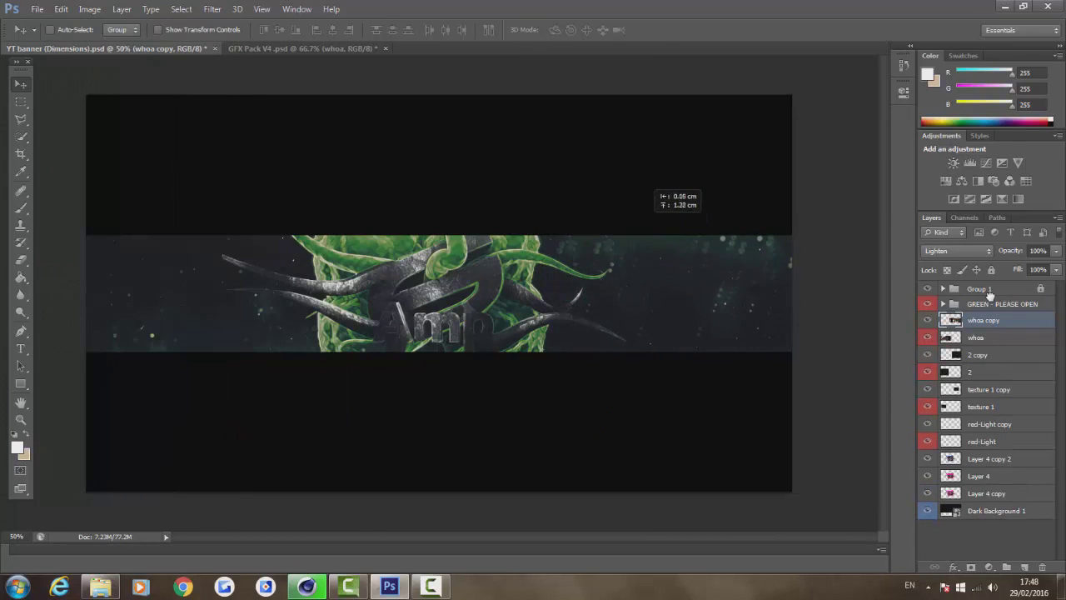
key("alt+bracketleft")
key("alt+bracketleft")
key("Delete")
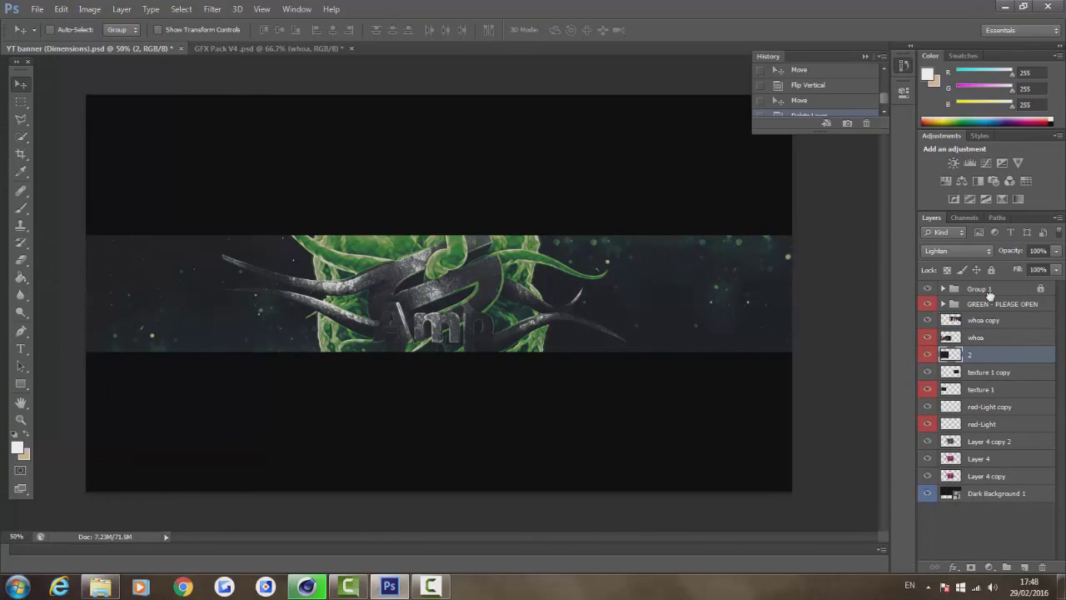
key("ctrl+z")
Step: Replace the flipped red-Light copy with a fresh duplicate of red-Light and shift it slightly to the right
left_click(990, 424)
key("Delete")
key("ctrl+j")
left_click_drag(425, 250, 454, 247)
left_click(60, 9)
key("Escape")
Step: Preview the banner in full screen mode and return to the standard view
left_click(262, 9)
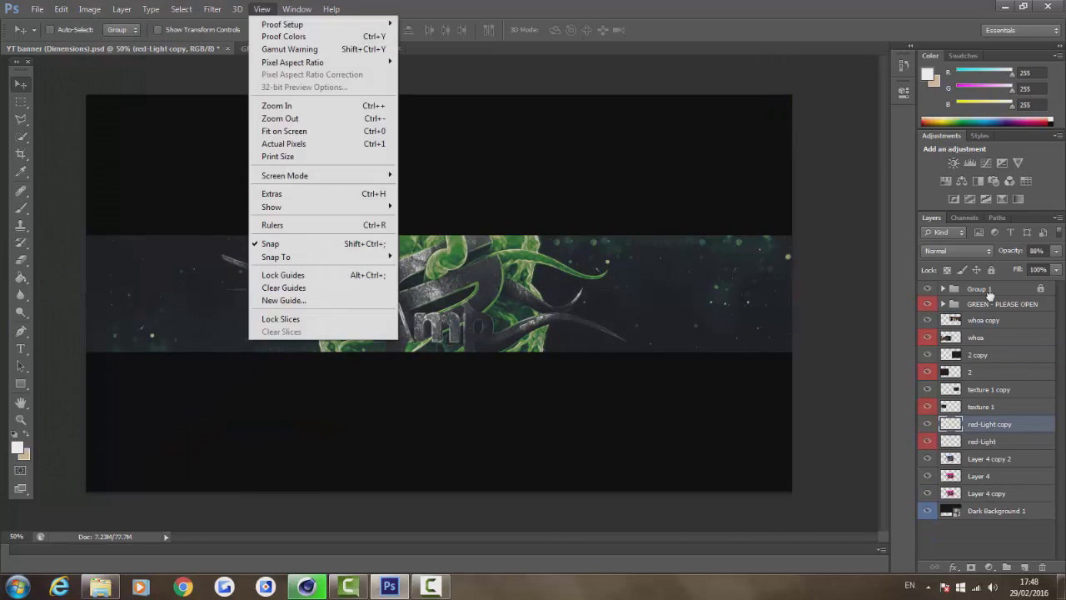
mouse_move(296, 174)
left_click(462, 204)
left_click(539, 248)
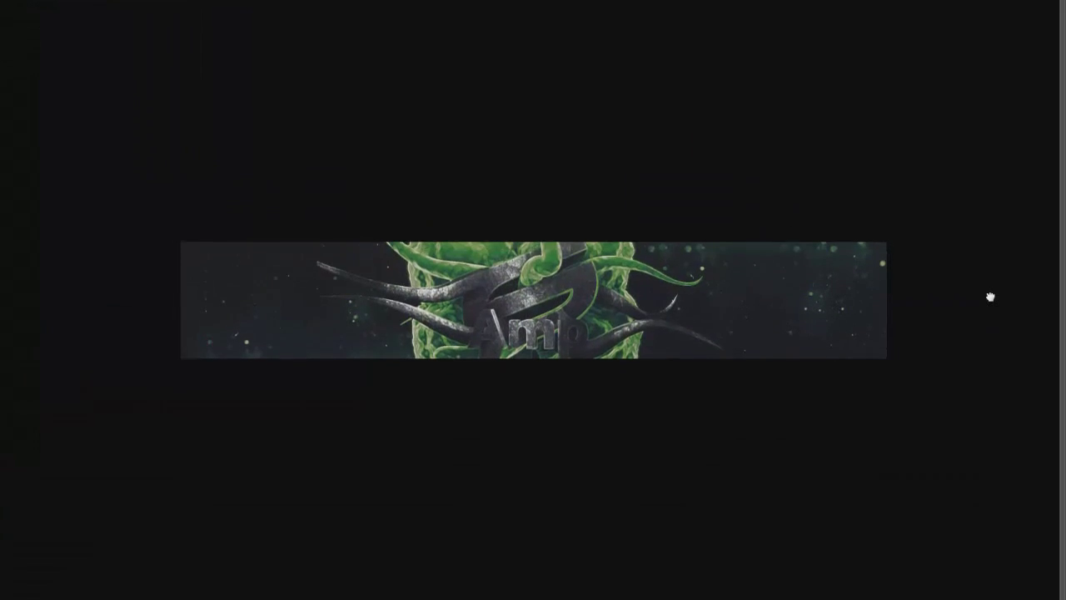
key("f")
left_click(752, 338)
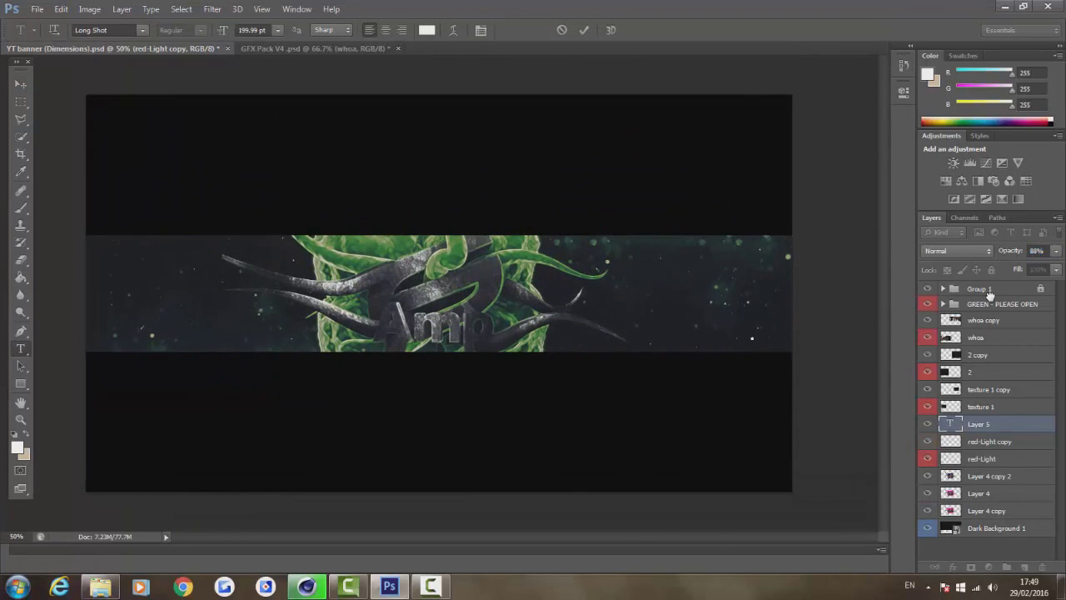
key("alt+f")
key("Escape")
key("Escape")
key("alt+f")
key("Escape")
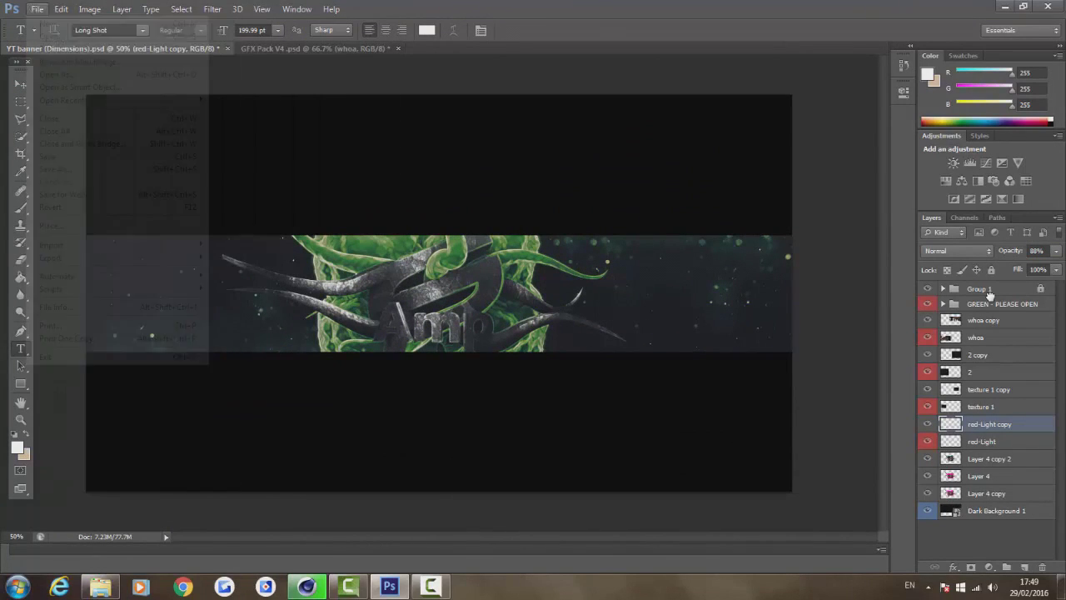
key("Return")
Step: Set the Type tool's font to AR CHRISTY
left_click(143, 30)
mouse_move(253, 116)
left_mouse_down()
mouse_move(253, 276)
mouse_move(253, 117)
left_mouse_up()
left_click(116, 153)
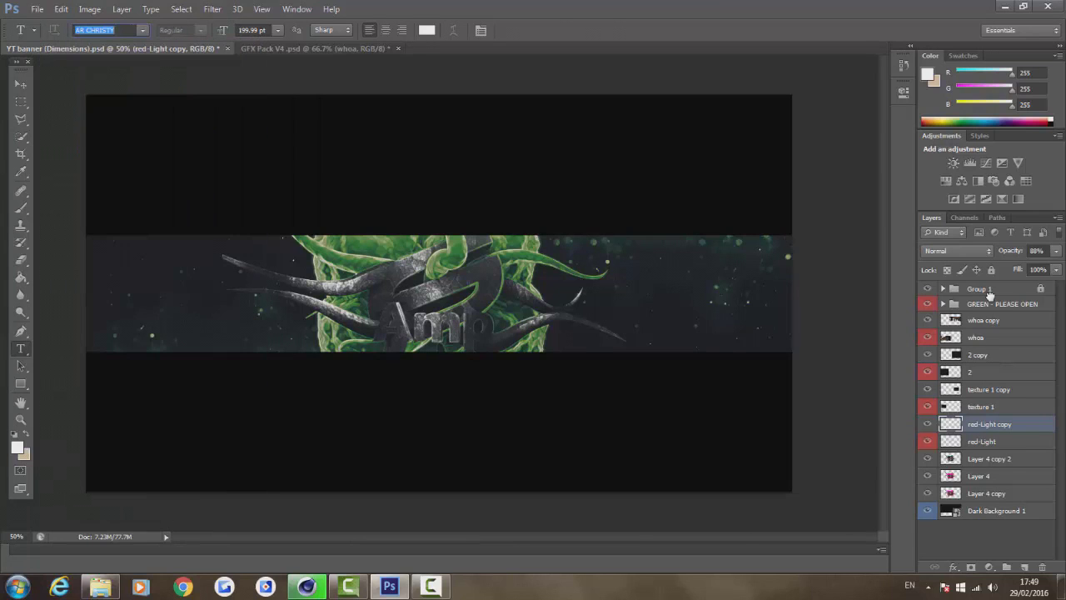
Step: Try a small "Wolfeh FX" text near the banner's lower right corner in a reduced font size, and delete it
left_click(727, 346)
left_click(279, 30)
left_click(260, 211)
key("ctrl+a")
left_click(278, 30)
left_click(260, 79)
left_click(21, 85)
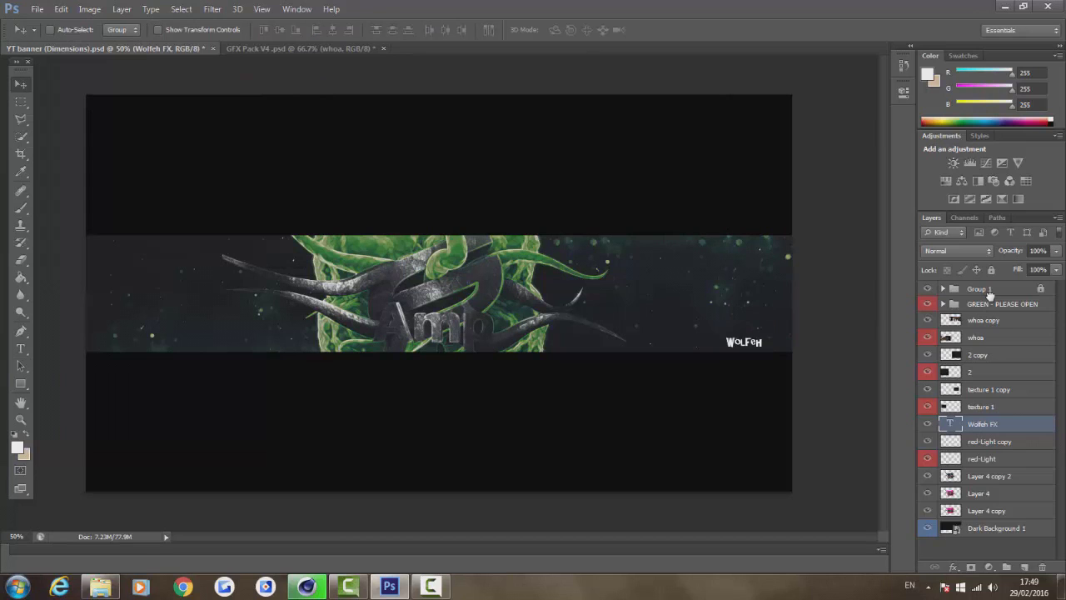
key("Delete")
Step: Move the red-Light copy layer one level down, beneath the red-Light layer
key("ctrl+bracketleft")
key("ctrl+1")
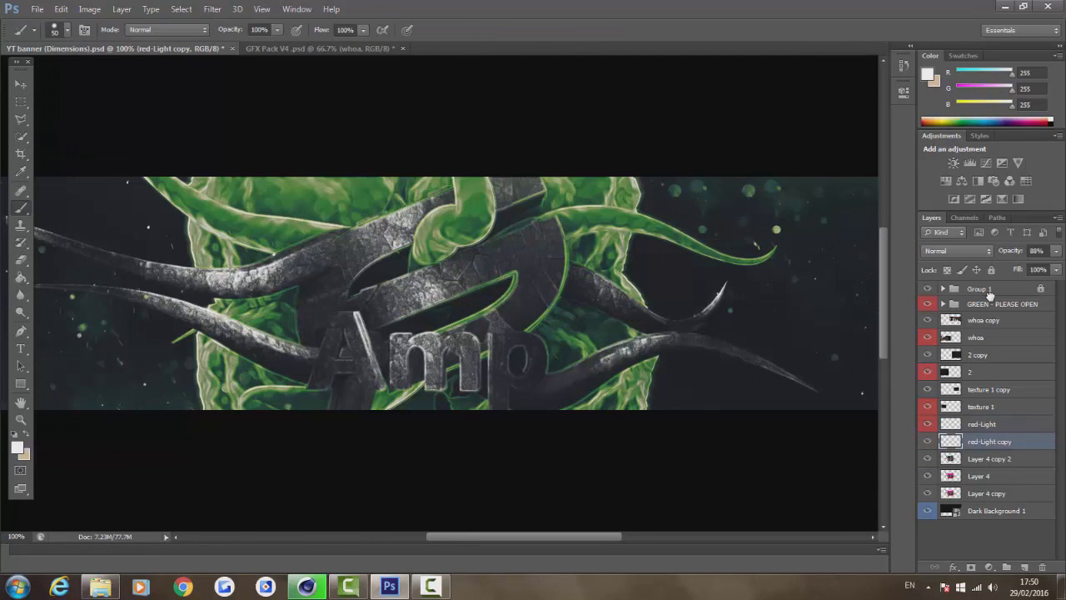
Step: Try a dark grey brush stroke over the emblem on the red-Light copy layer and undo it
key("b")
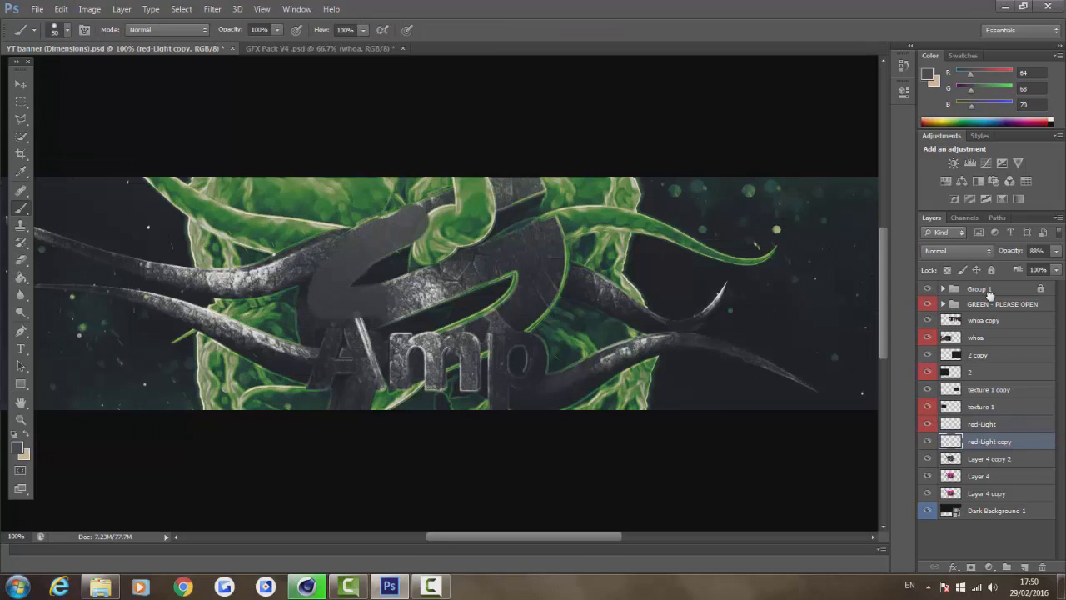
key("ctrl+z")
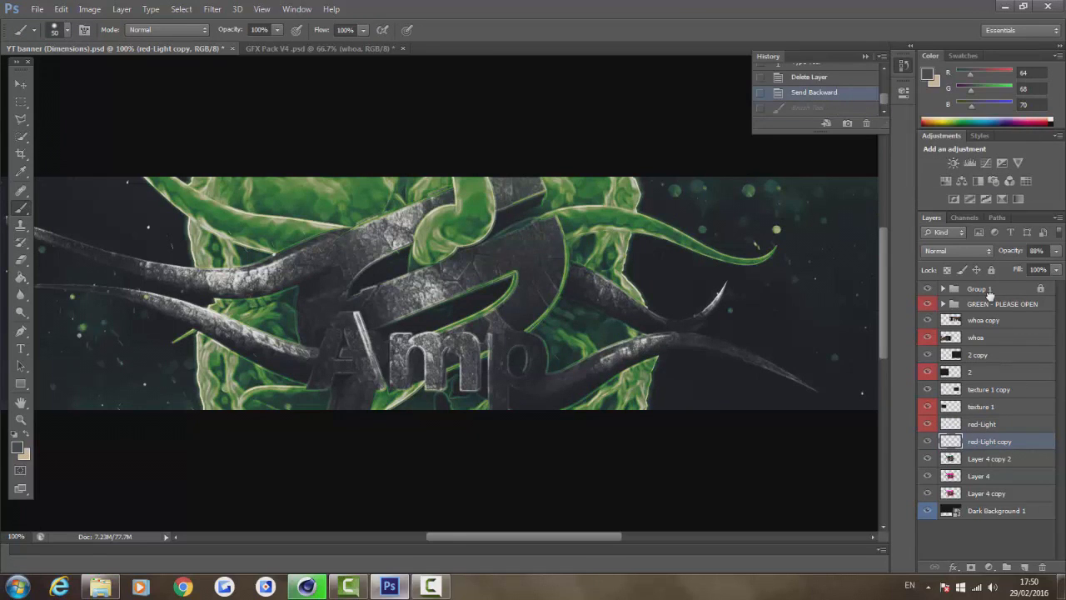
Step: Apply a filter to Layer 4 that accentuates the edges of the green artwork
key("ctrl+minus")
key("ctrl+minus")
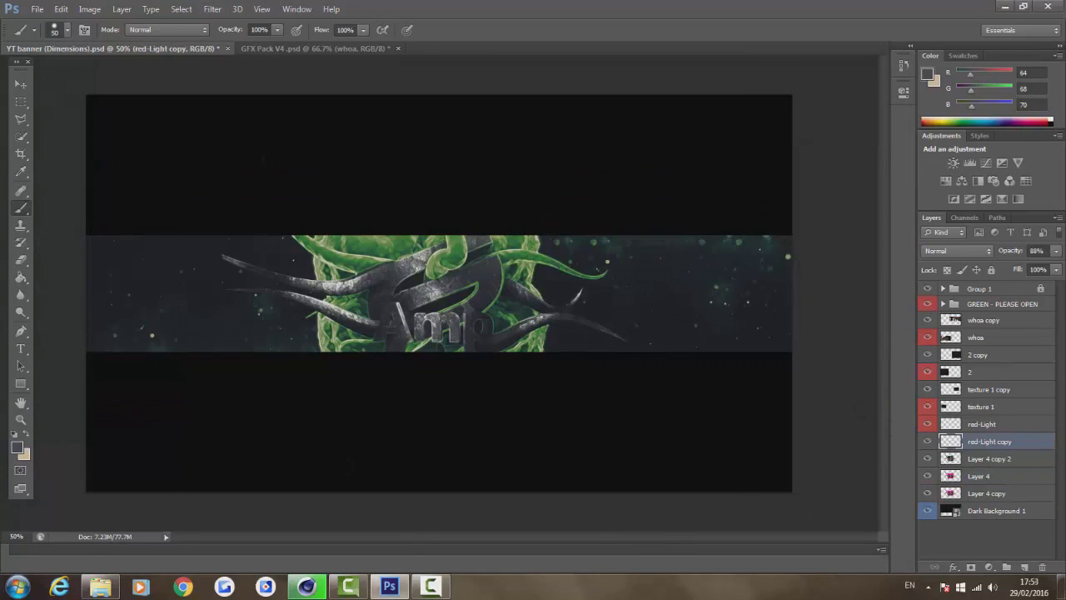
key("alt+bracketleft")
key("alt+bracketleft")
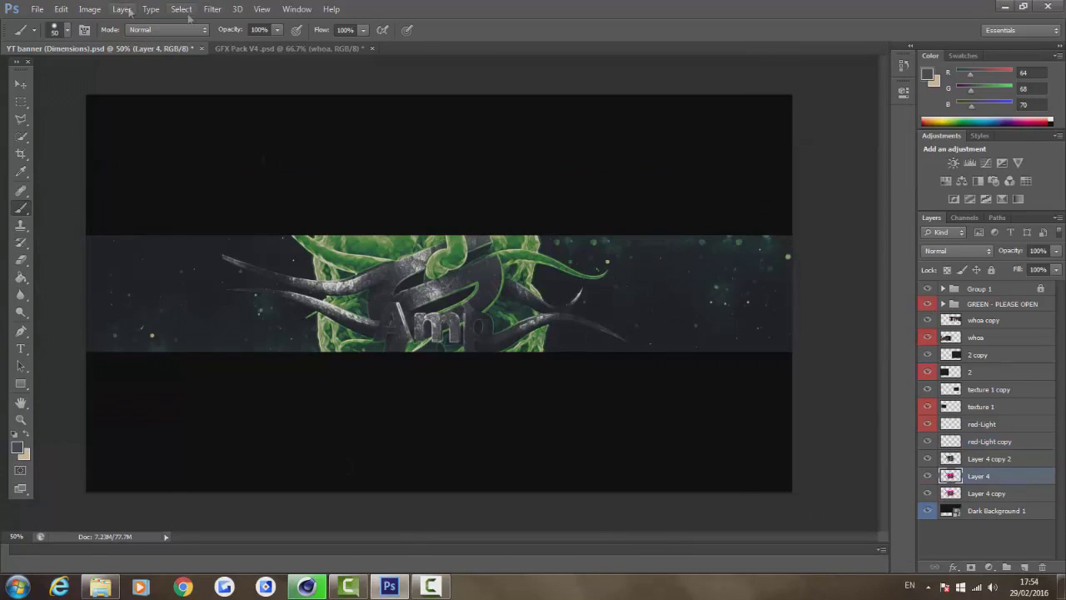
left_click(213, 9)
mouse_move(265, 94)
left_click(366, 174)
left_click(607, 138)
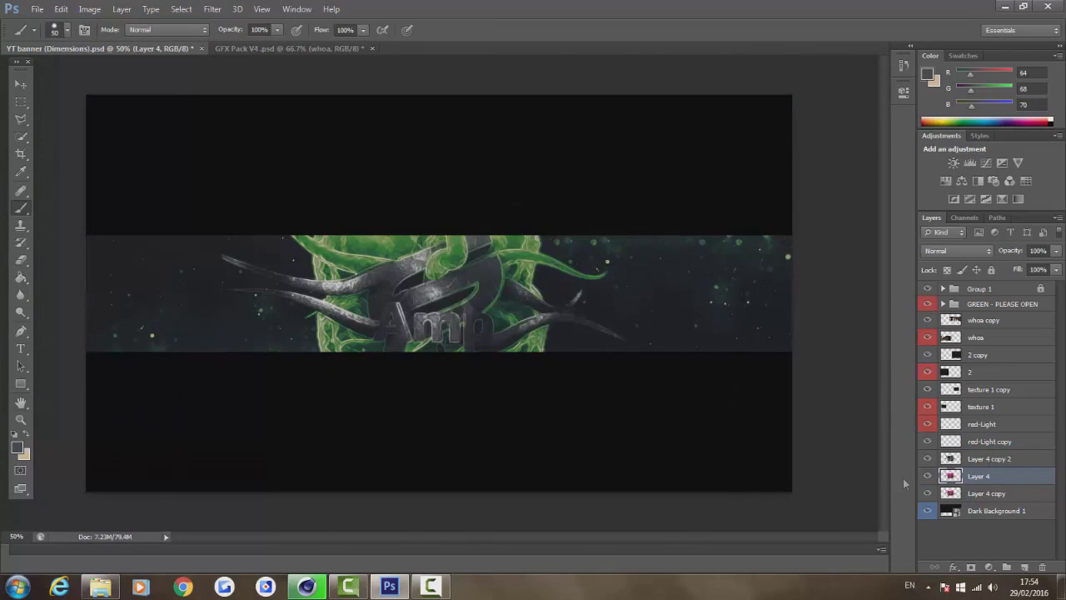
Step: Switch to the Eraser tool and compare the banner with the Layer 4 copy layer hidden and shown
left_click(65, 33)
left_click(21, 259)
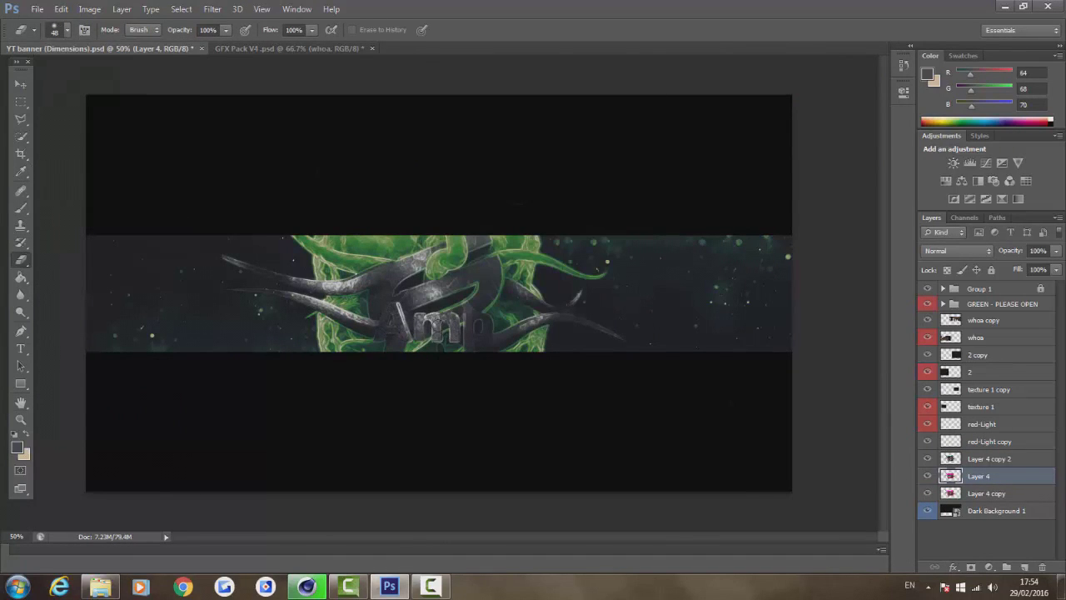
left_click(928, 494)
left_click(927, 494)
Step: Copy the Smoke18 copy 2 layer from the GFX Pack V4 document into the banner and place it along the lower right edge
key("v")
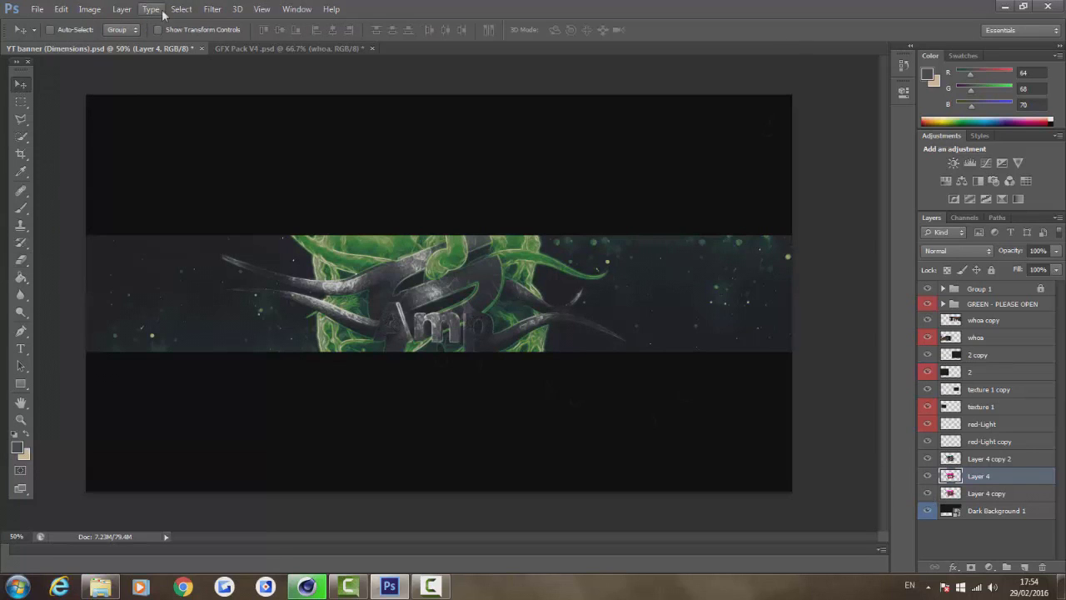
key("ctrl+Tab")
scroll(1041, 481, "down", 1)
left_click(954, 491)
left_click(1000, 505)
left_click_drag(583, 287, 471, 321)
left_click_drag(472, 321, 744, 355)
left_click_drag(745, 356, 746, 359)
Step: Duplicate the smoke layer and place the copy about 13 cm to the left along the banner's lower edge
key("ctrl+k")
key("Escape")
left_click_drag(679, 366, 200, 357, "alt")
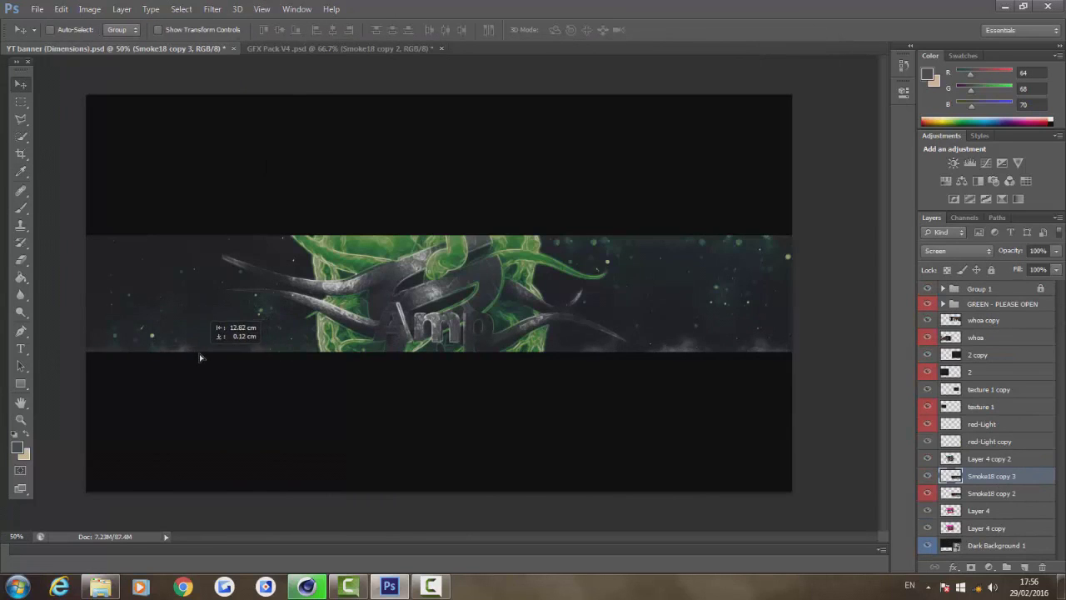
Step: Preview the banner with the added smoke in full screen mode
left_click(262, 9)
mouse_move(285, 174)
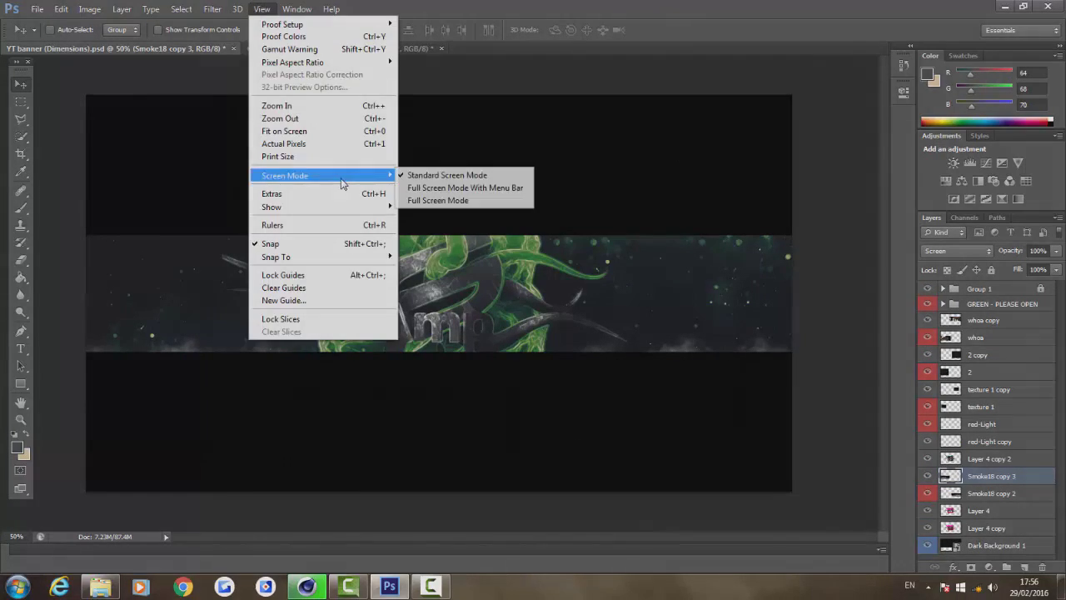
left_click(441, 197)
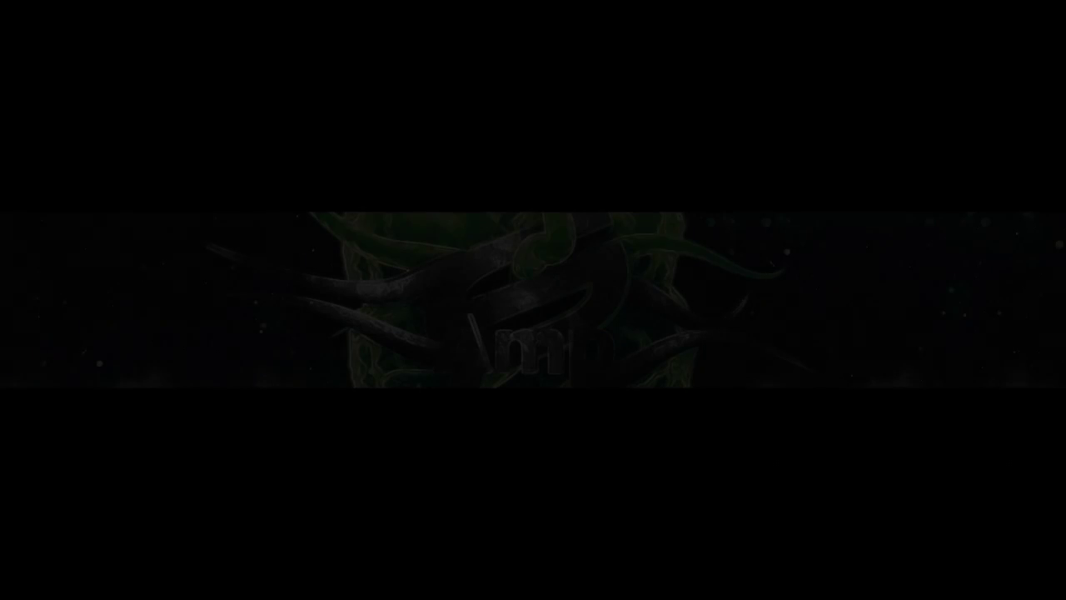